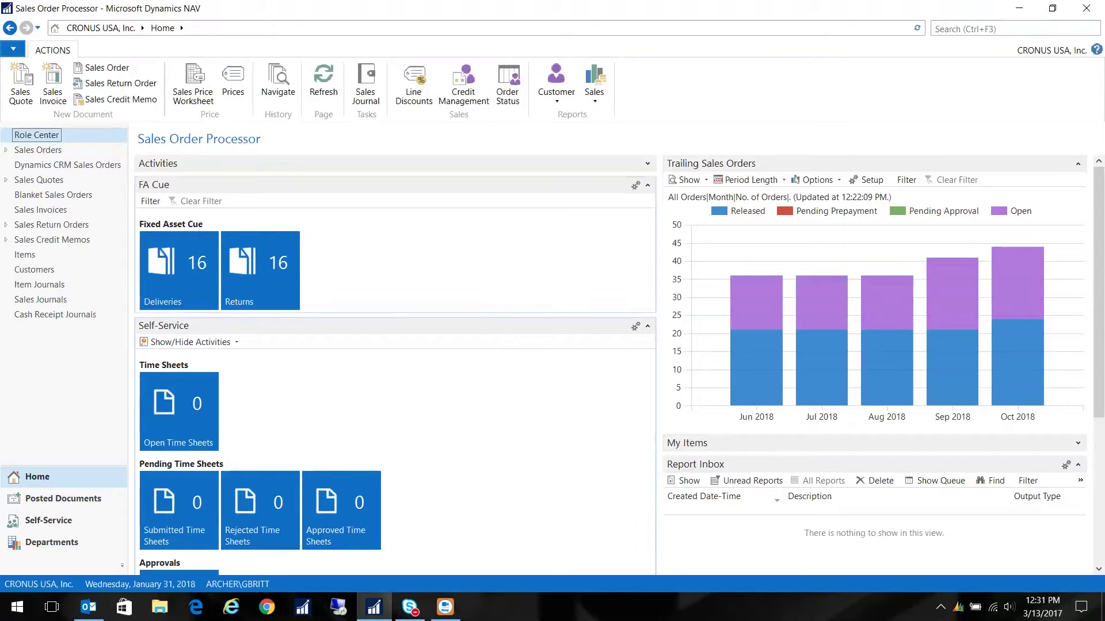
# Find the Trial Balance Detail/Summary report and preview it with its current filters.
pyautogui.hotkey('ctrl', 'F3')
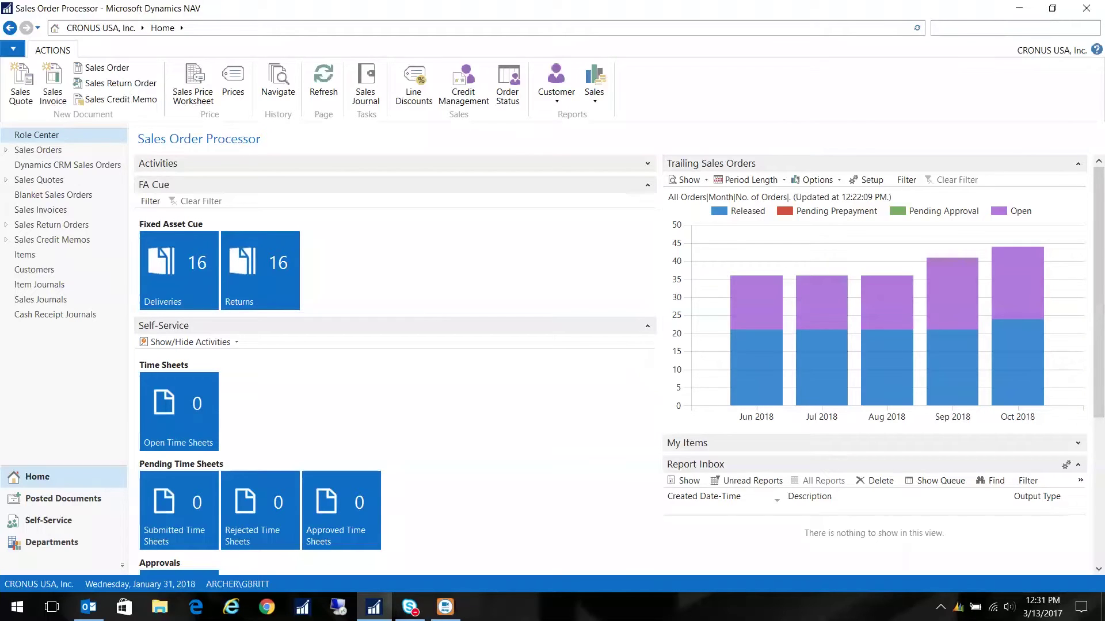
pyautogui.write('trial bal')
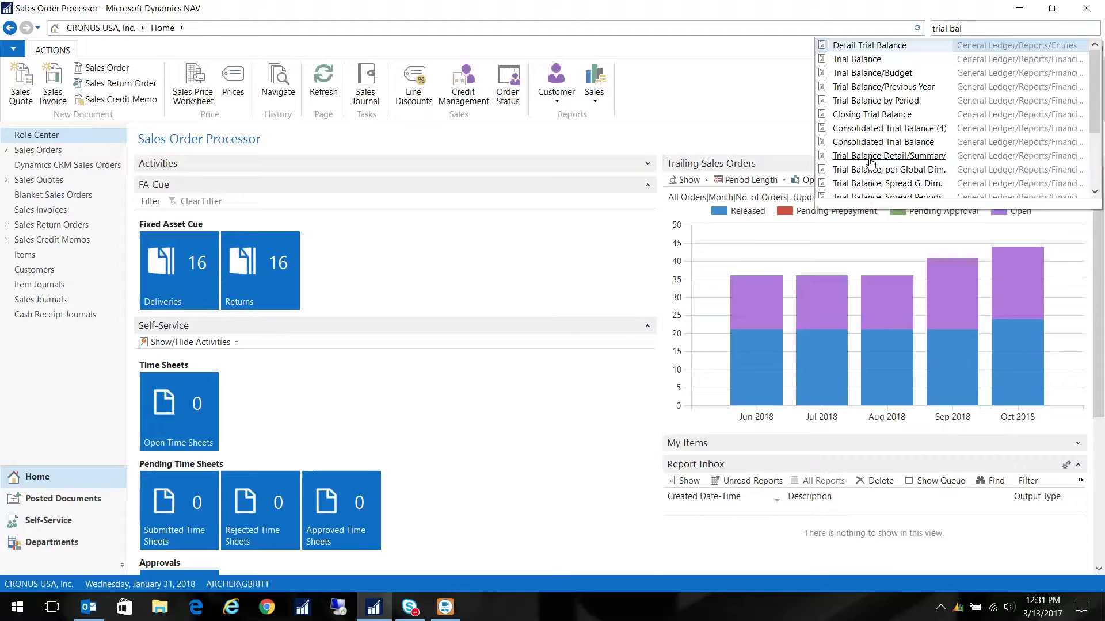
pyautogui.click(888, 155)
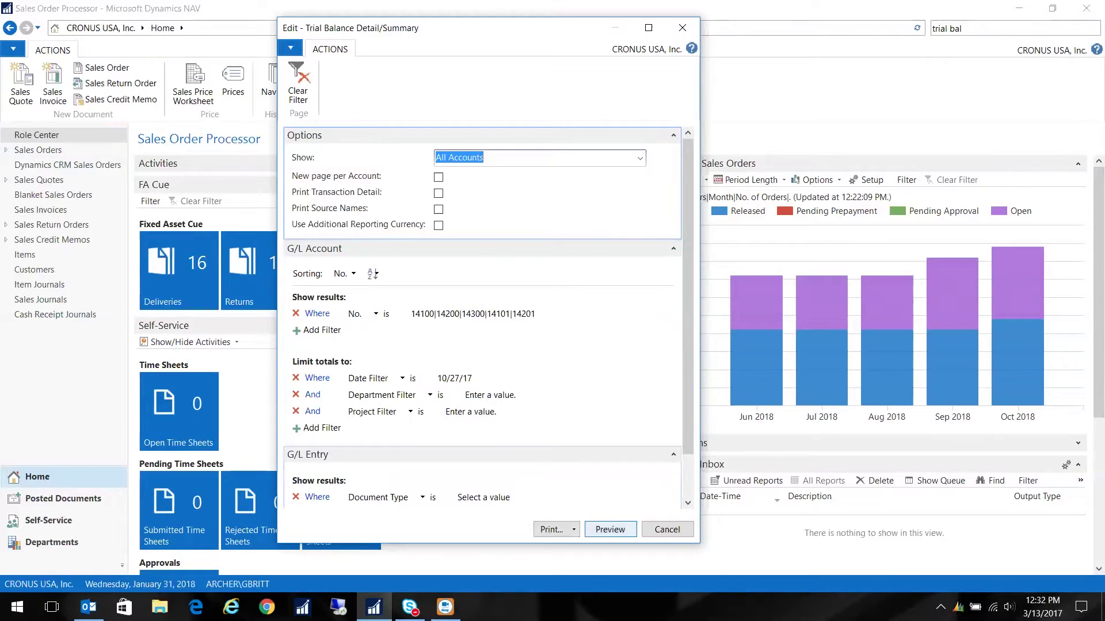
pyautogui.click(610, 530)
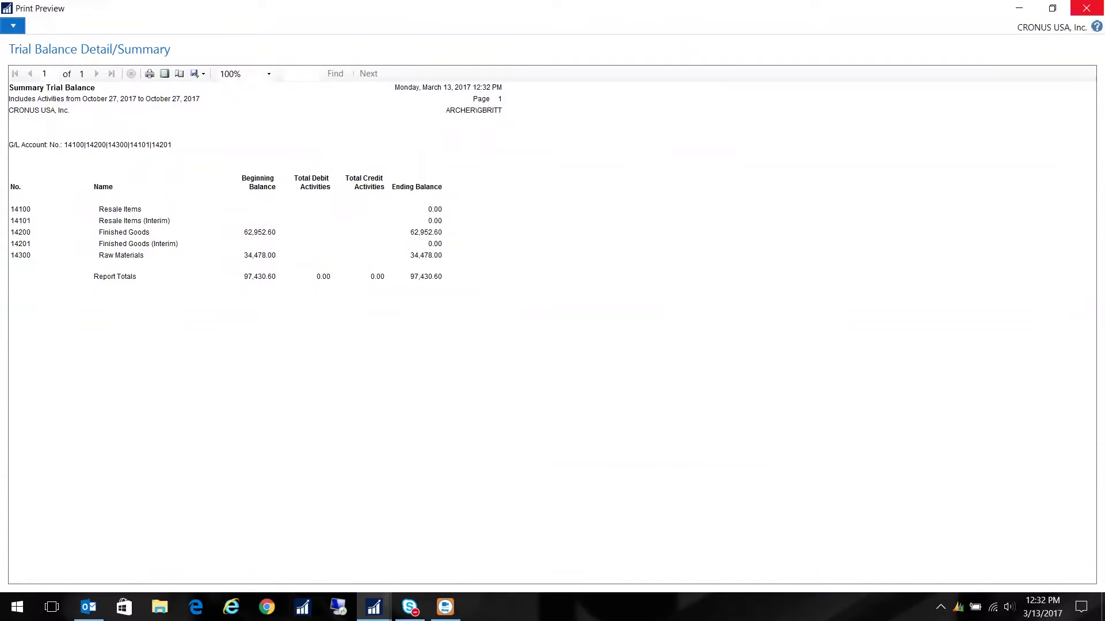
pyautogui.click(1087, 8)
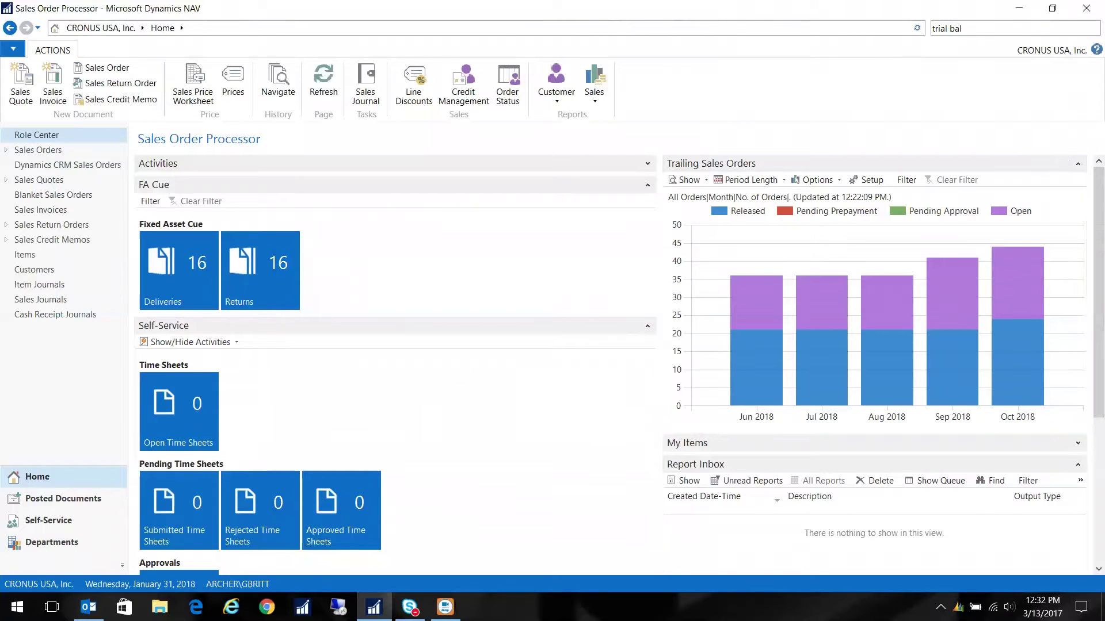
# Reopen Trial Balance Detail/Summary, review its saved settings list, and close without running.
pyautogui.write('an')
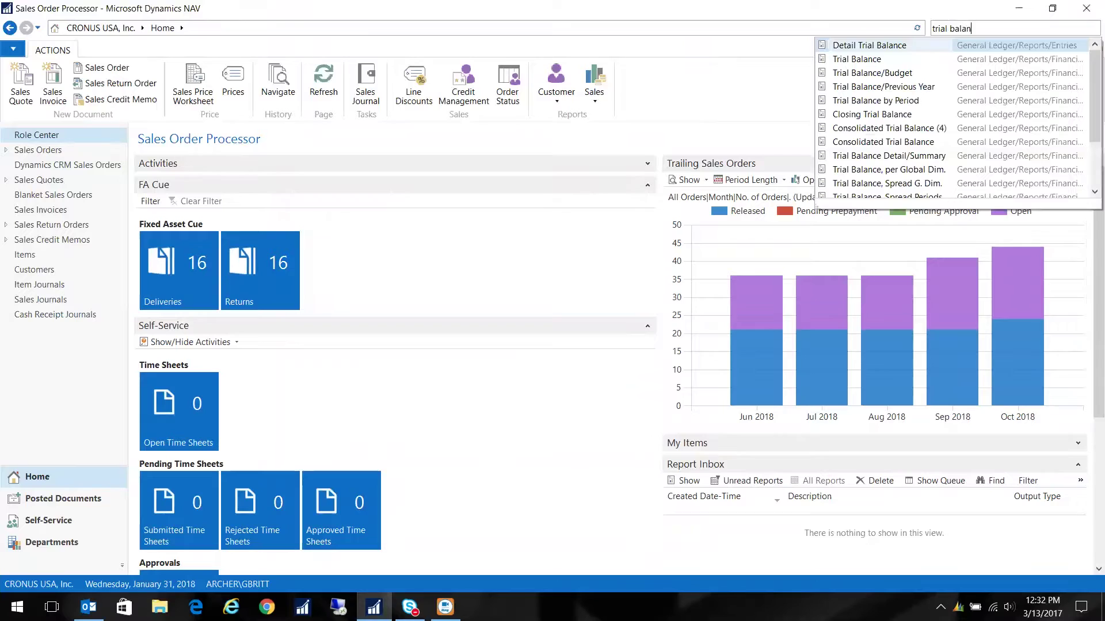
pyautogui.click(888, 155)
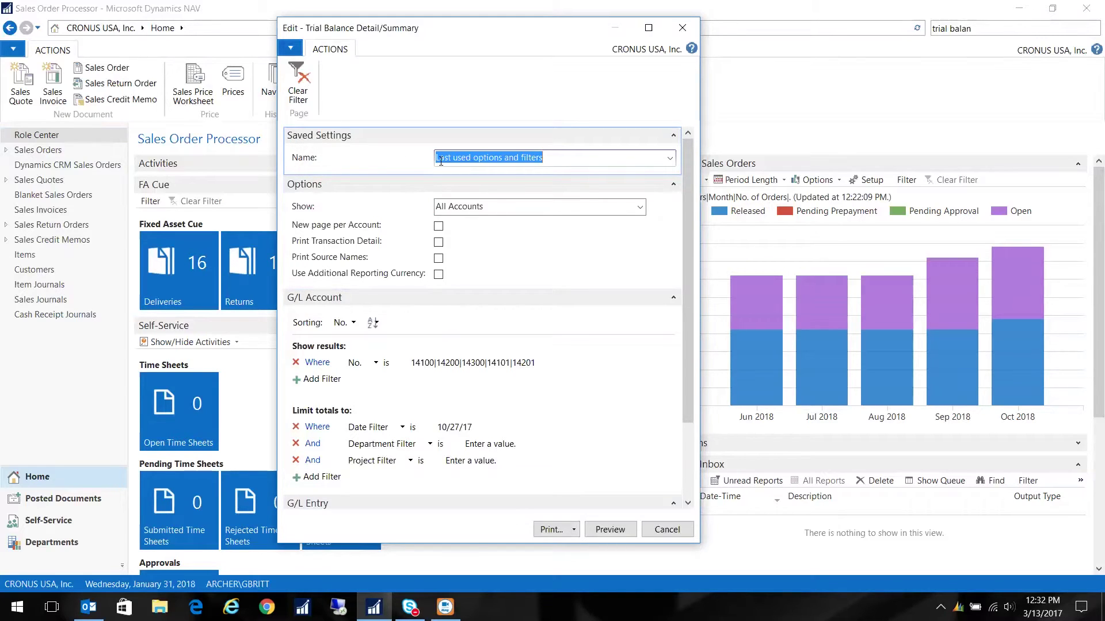
pyautogui.click(576, 156)
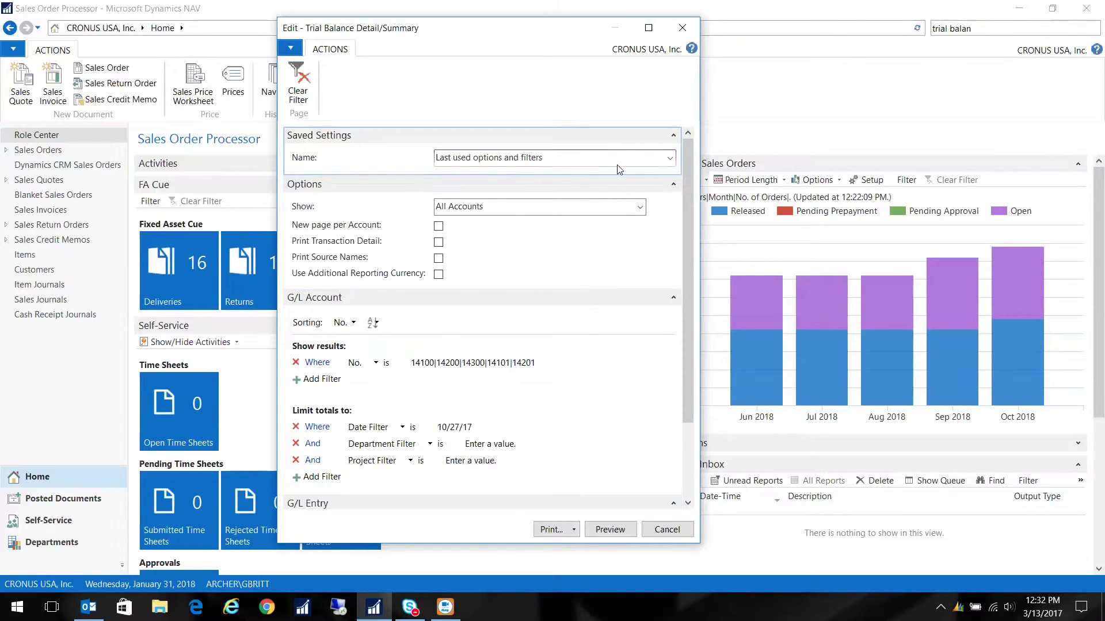
pyautogui.click(670, 162)
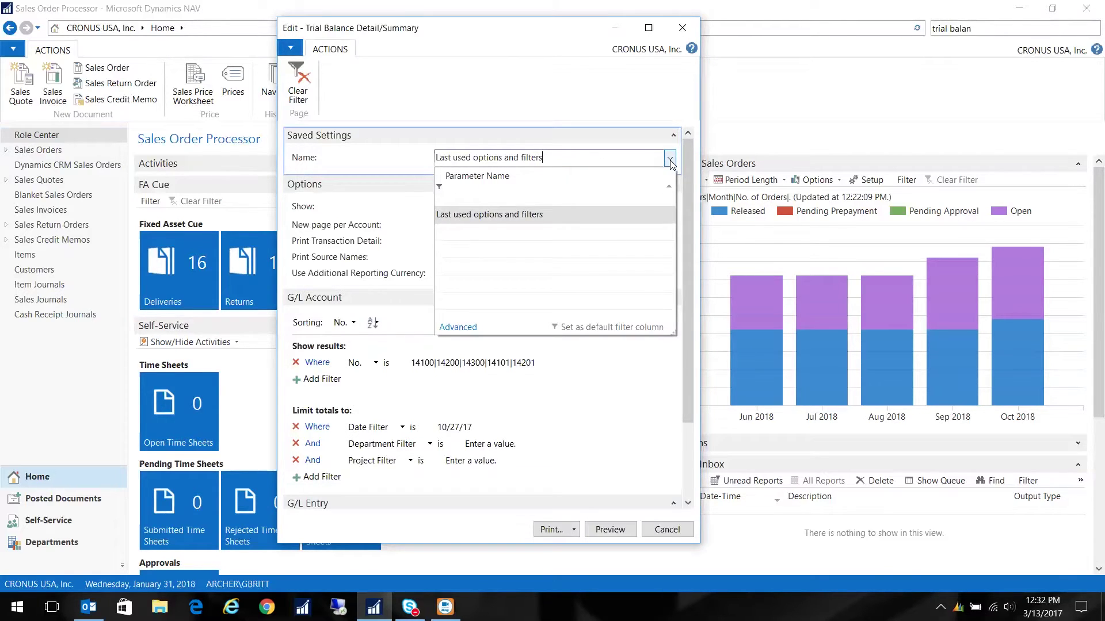
pyautogui.click(531, 406)
pyautogui.click(492, 364)
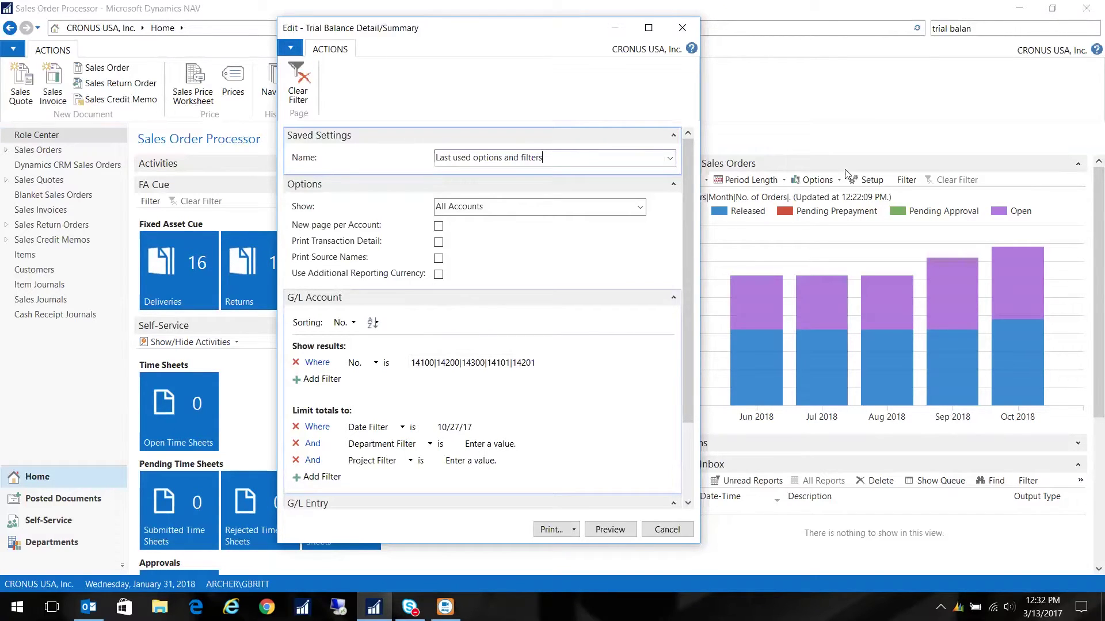
pyautogui.click(683, 29)
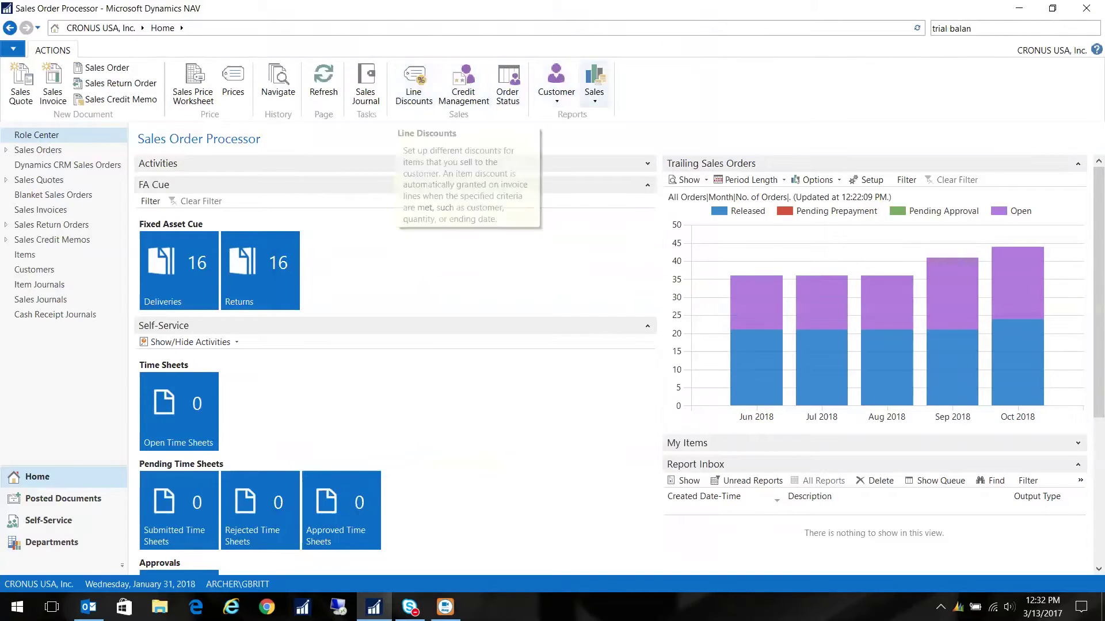
# Search 'report sett' to open Report Settings and check the saved entry's report ID.
pyautogui.click(956, 28)
pyautogui.write('r')
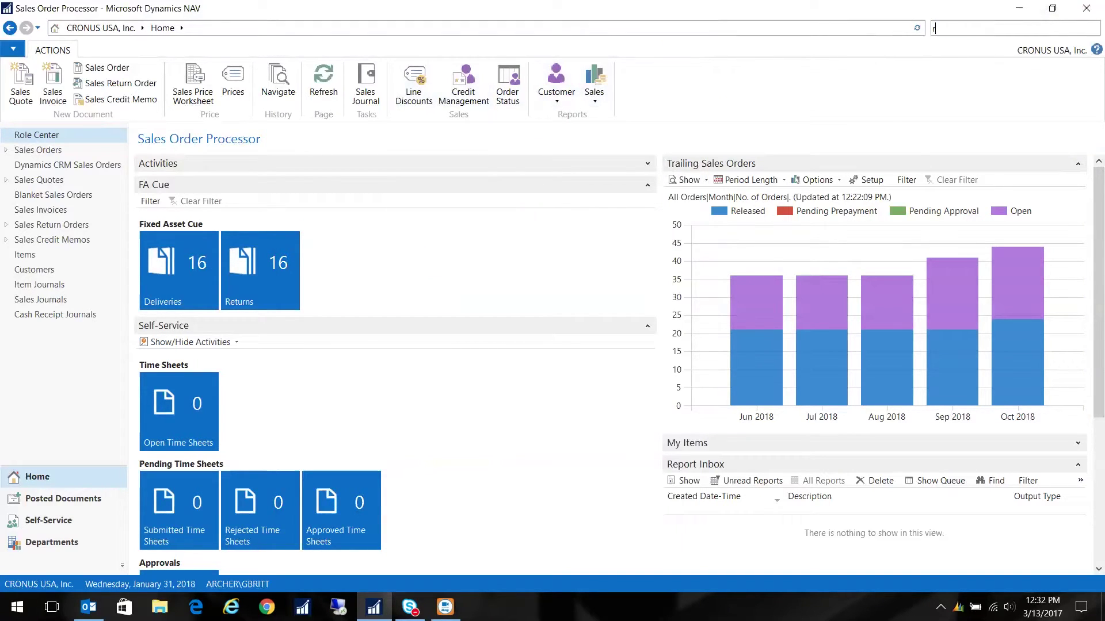
pyautogui.write('eport sett')
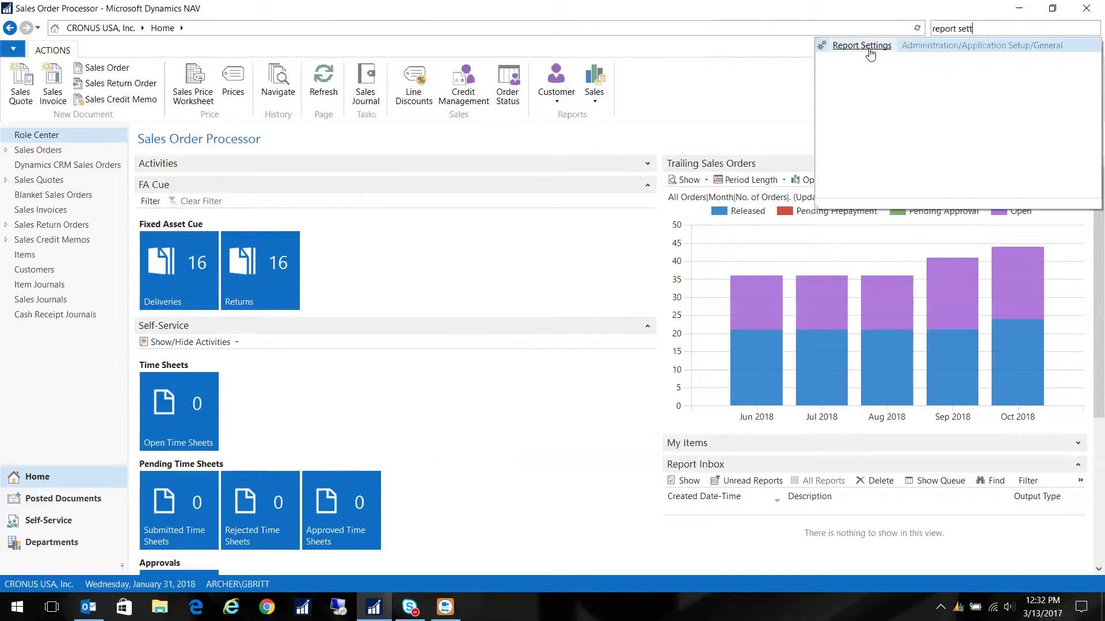
pyautogui.click(869, 46)
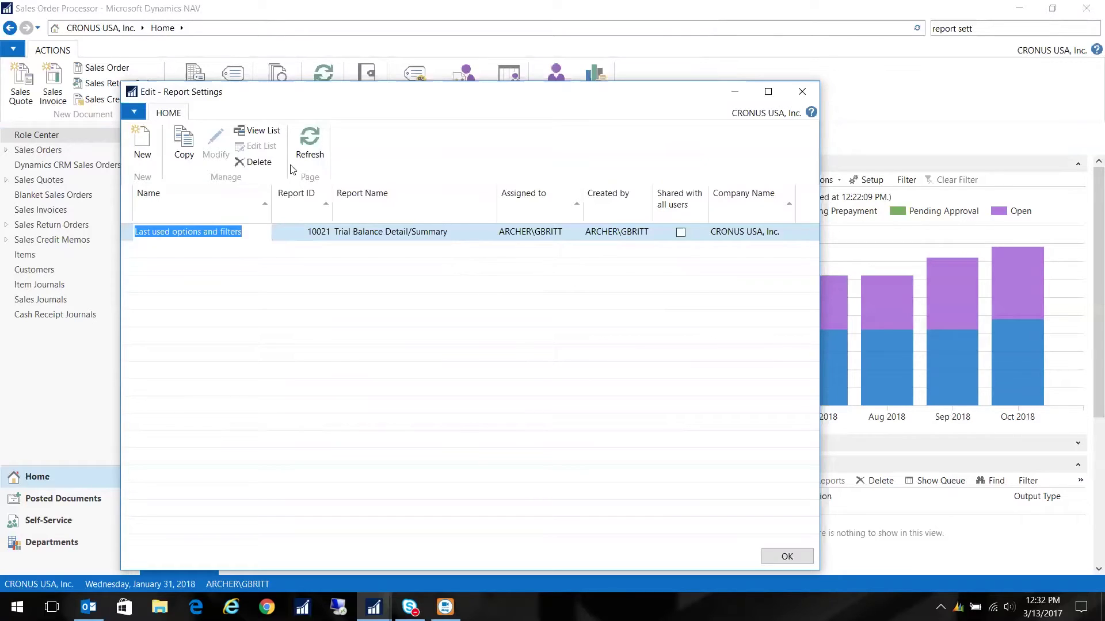
pyautogui.click(300, 232)
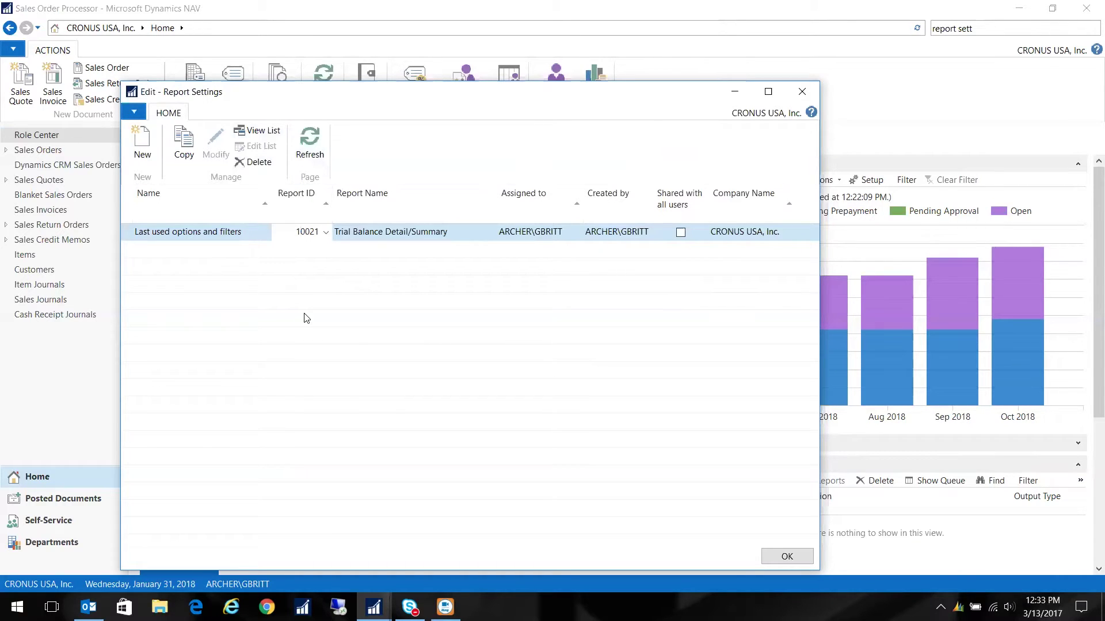
# Add a new report setting named Accounts Receivable with Report ID 10021.
pyautogui.click(176, 233)
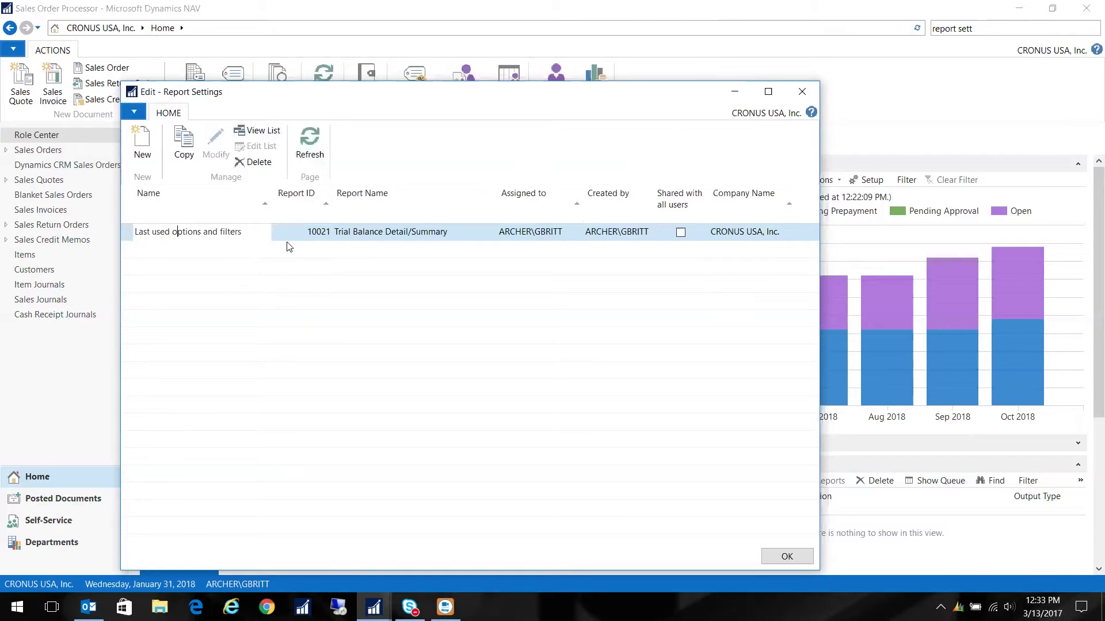
pyautogui.click(330, 233)
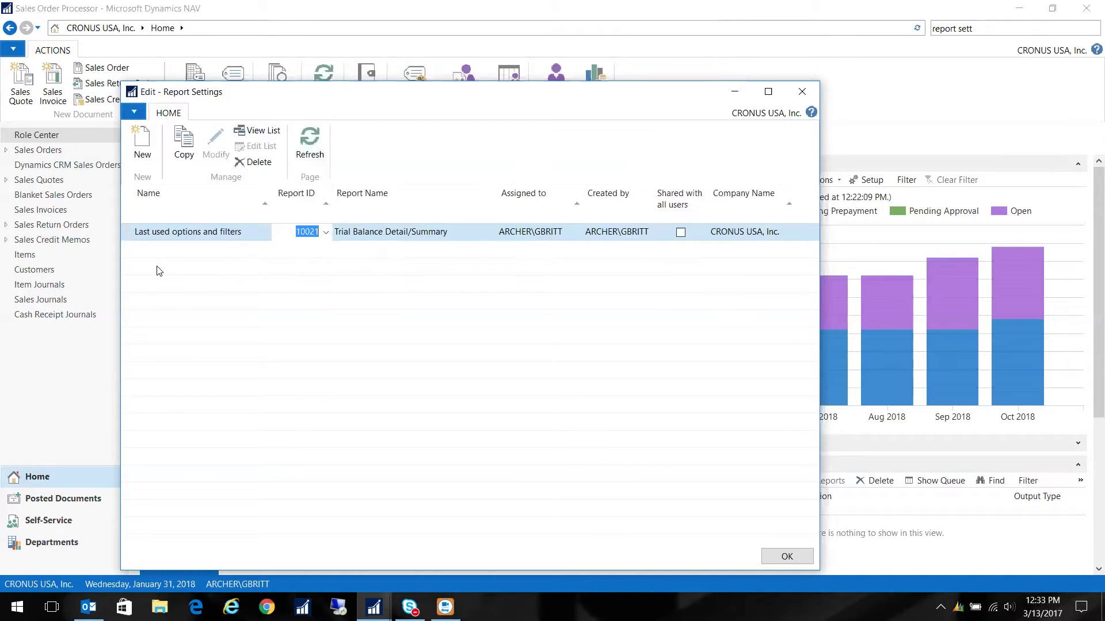
pyautogui.click(142, 148)
pyautogui.write('Acco')
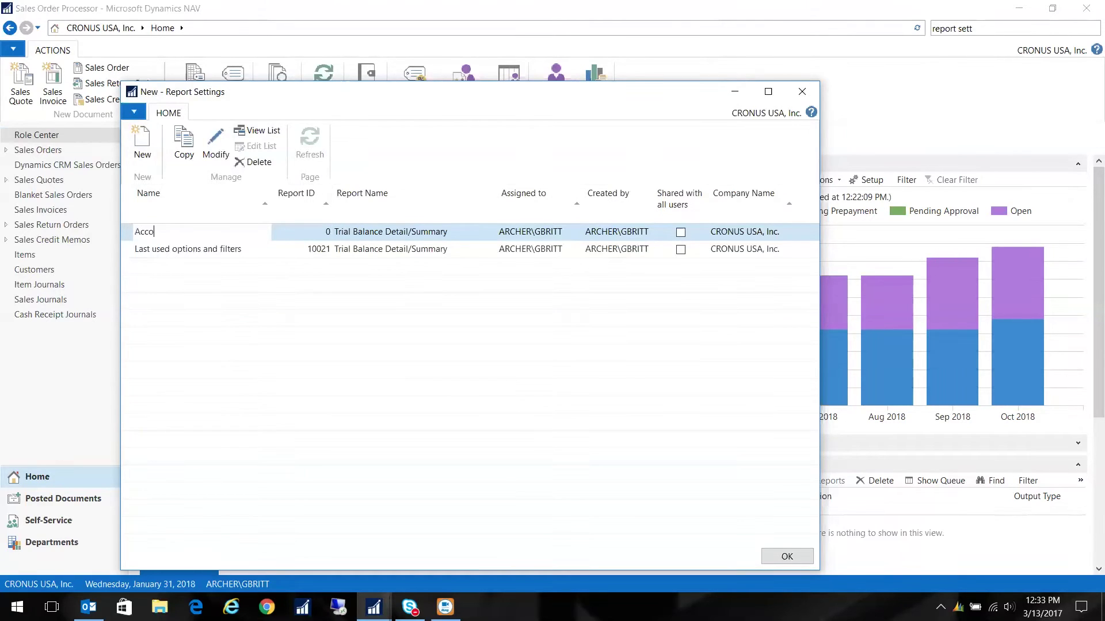
pyautogui.write('unts Receivable')
pyautogui.press('Tab')
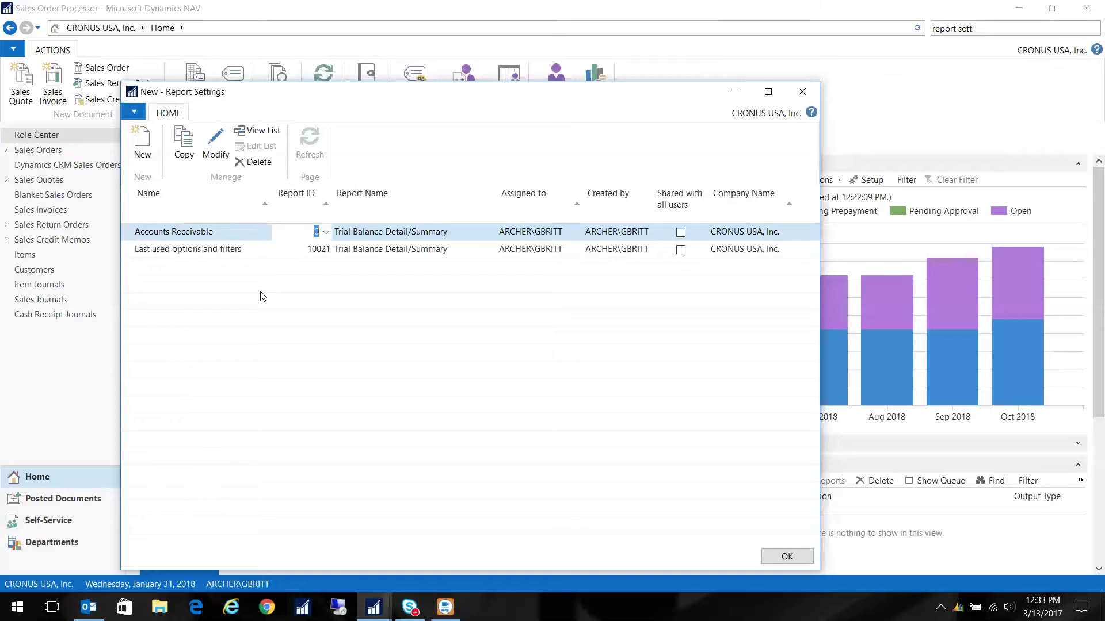
pyautogui.write('10021')
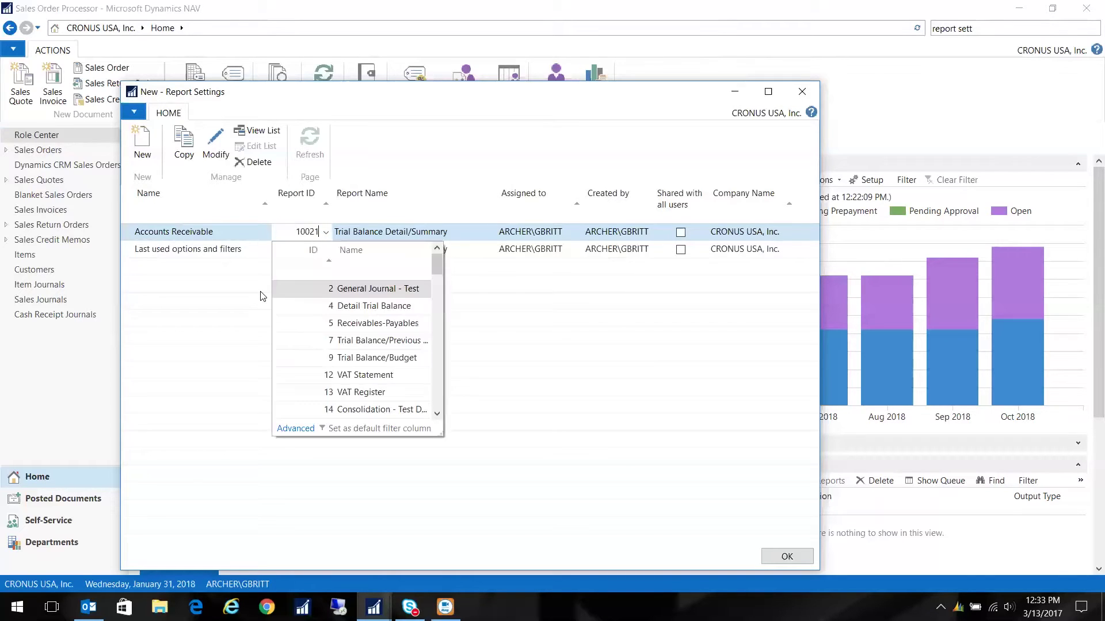
pyautogui.press('Tab')
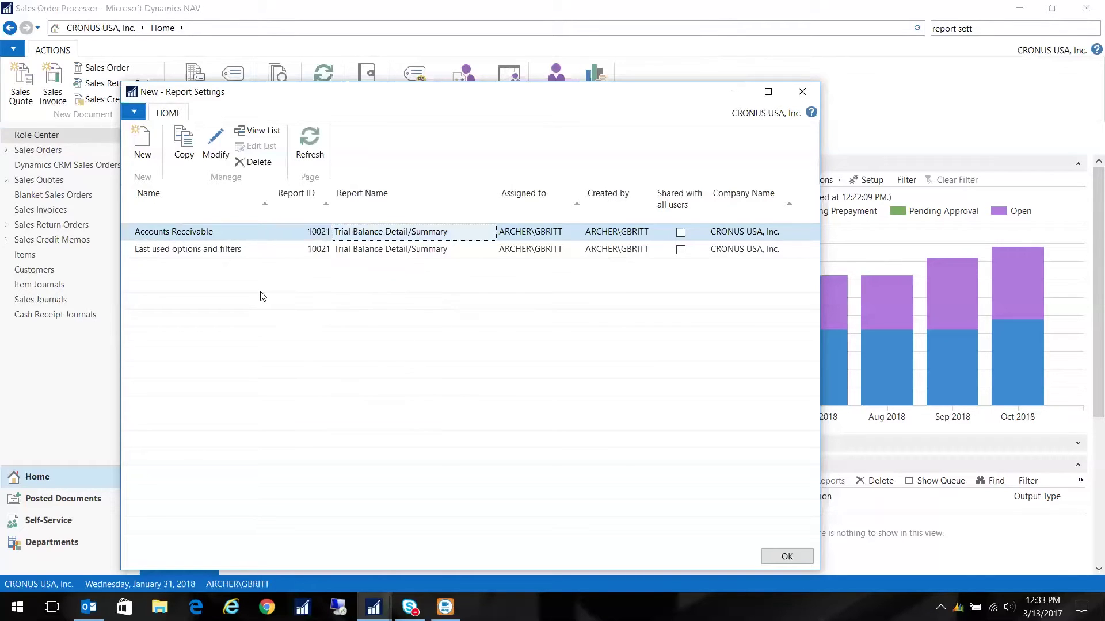
# Filter the Accounts Receivable setting to accounts 13100|13200 and dates 01/01/01..01/31/18.
pyautogui.click(211, 145)
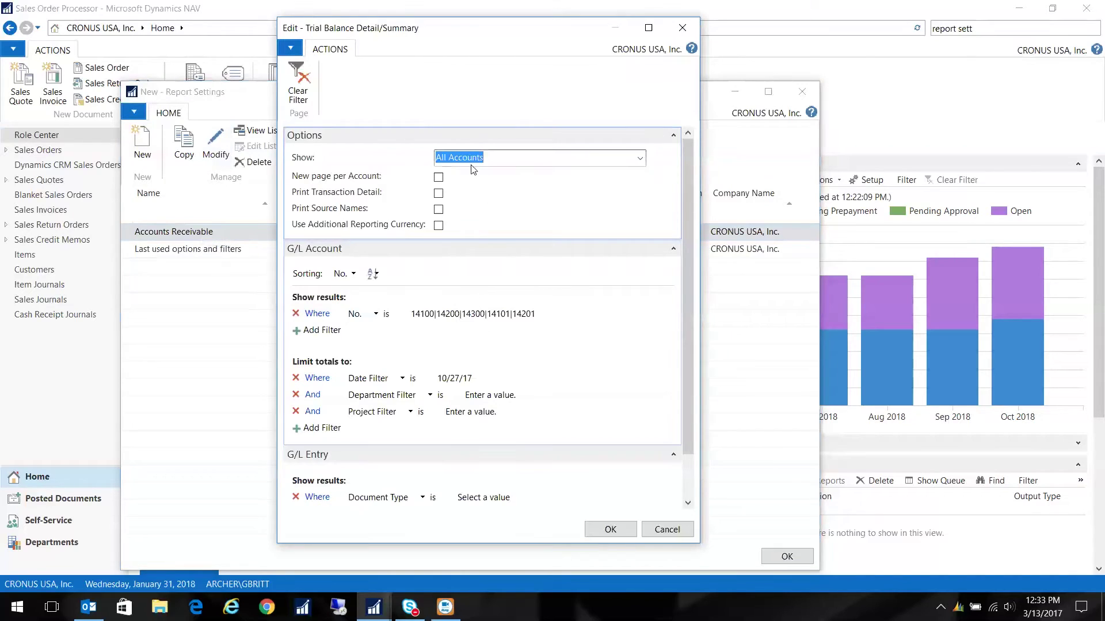
pyautogui.click(549, 313)
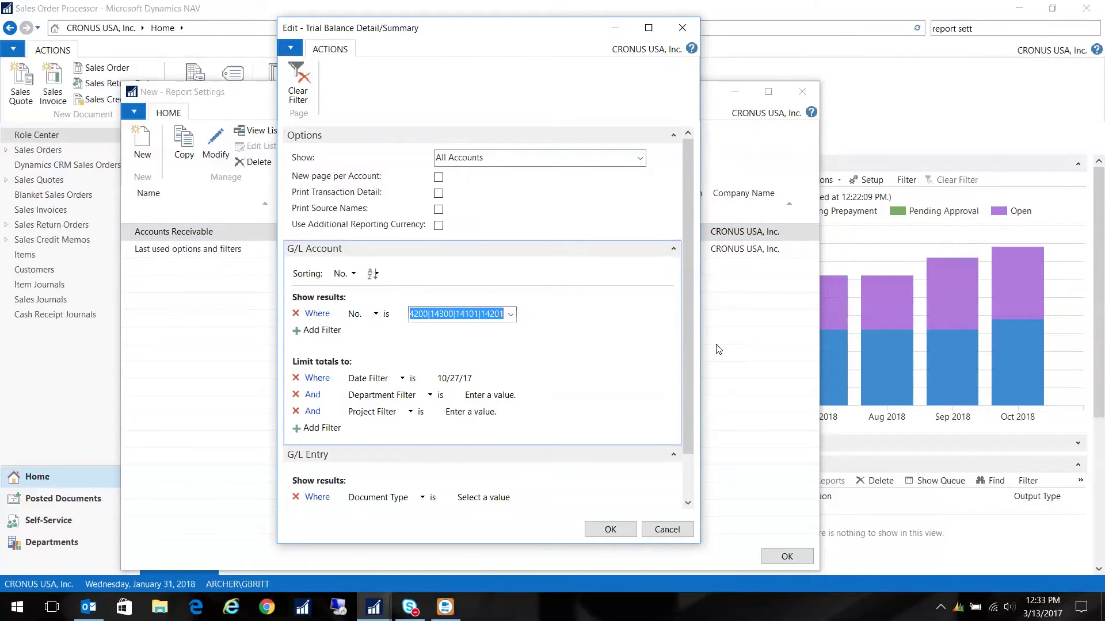
pyautogui.write('13100')
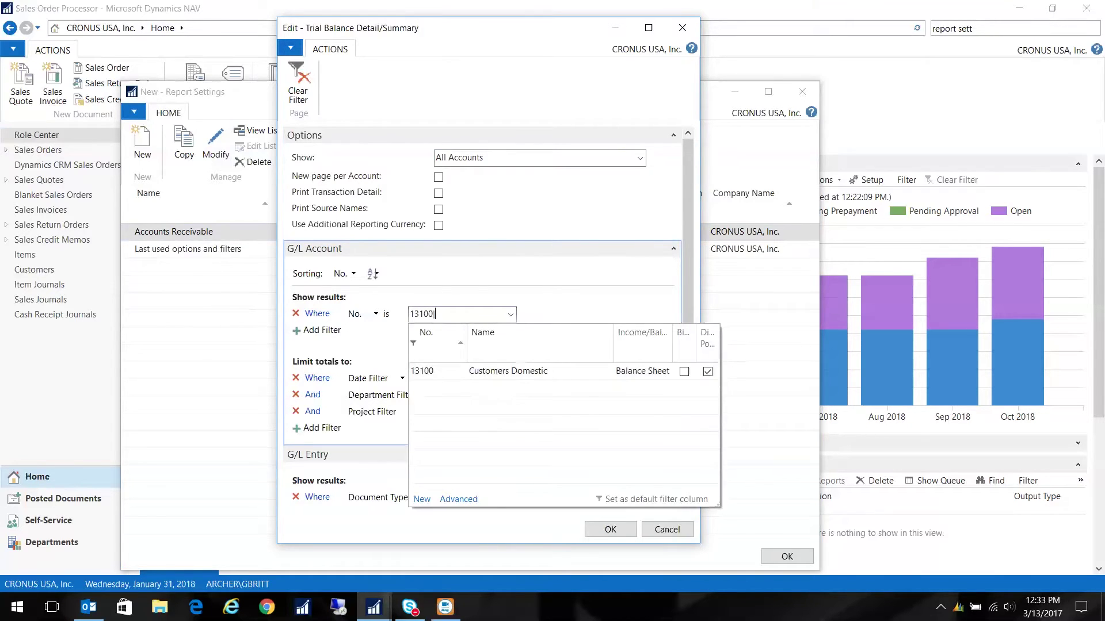
pyautogui.write('|13200')
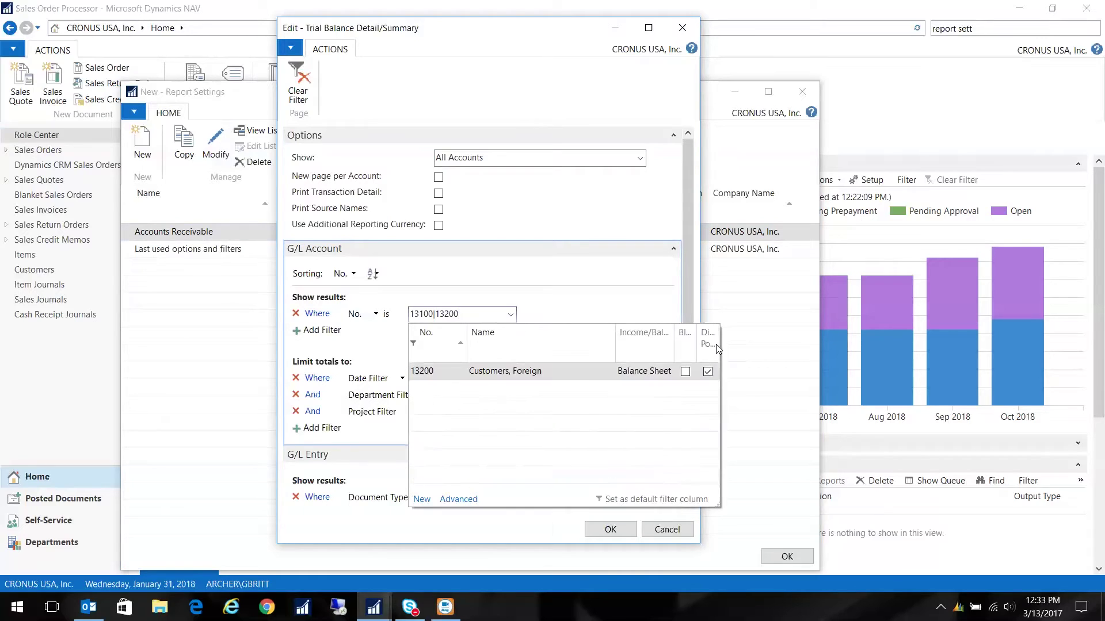
pyautogui.click(533, 373)
pyautogui.click(464, 378)
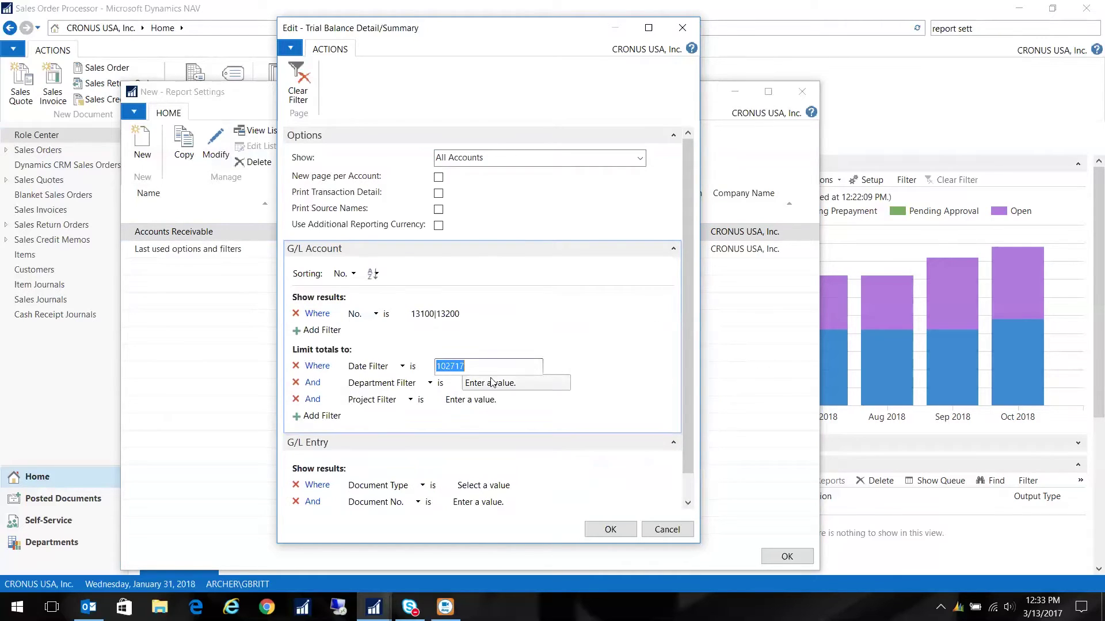
pyautogui.write('0')
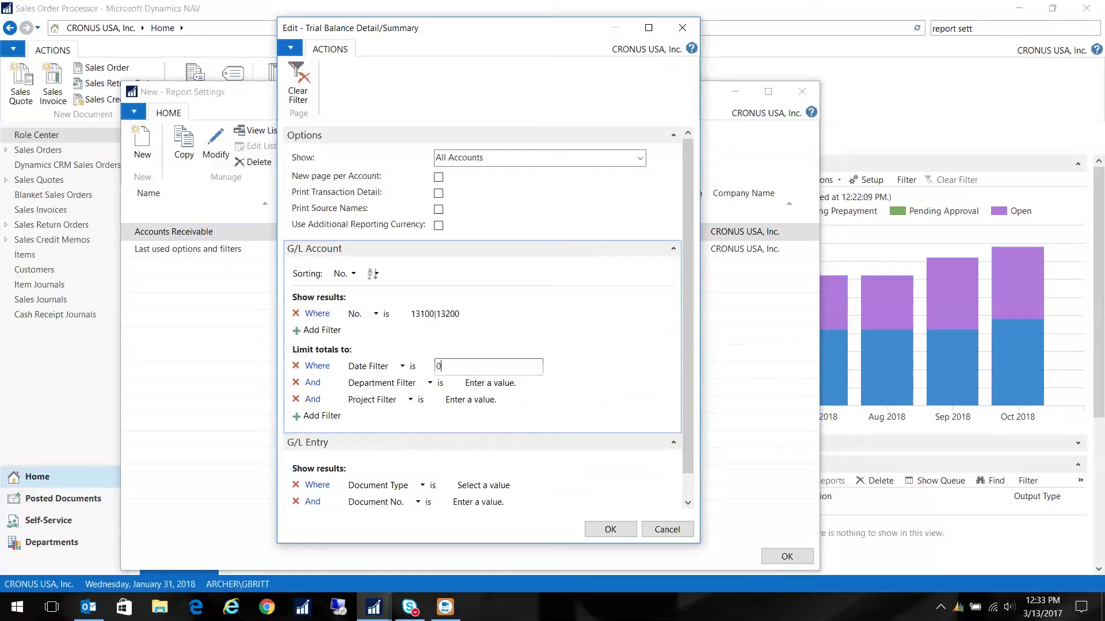
pyautogui.write('1/01/01..')
pyautogui.write('01/31/18')
pyautogui.press('Tab')
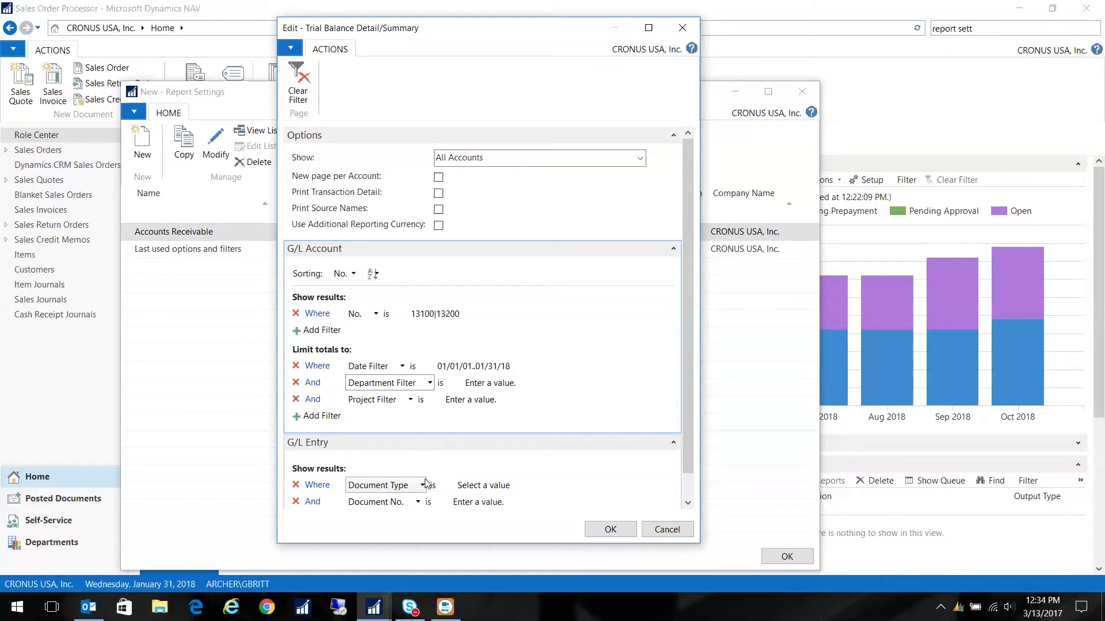
# Filter G/L entries by Source Code <>GENJNL and save the Accounts Receivable options.
pyautogui.click(423, 485)
pyautogui.press('Escape')
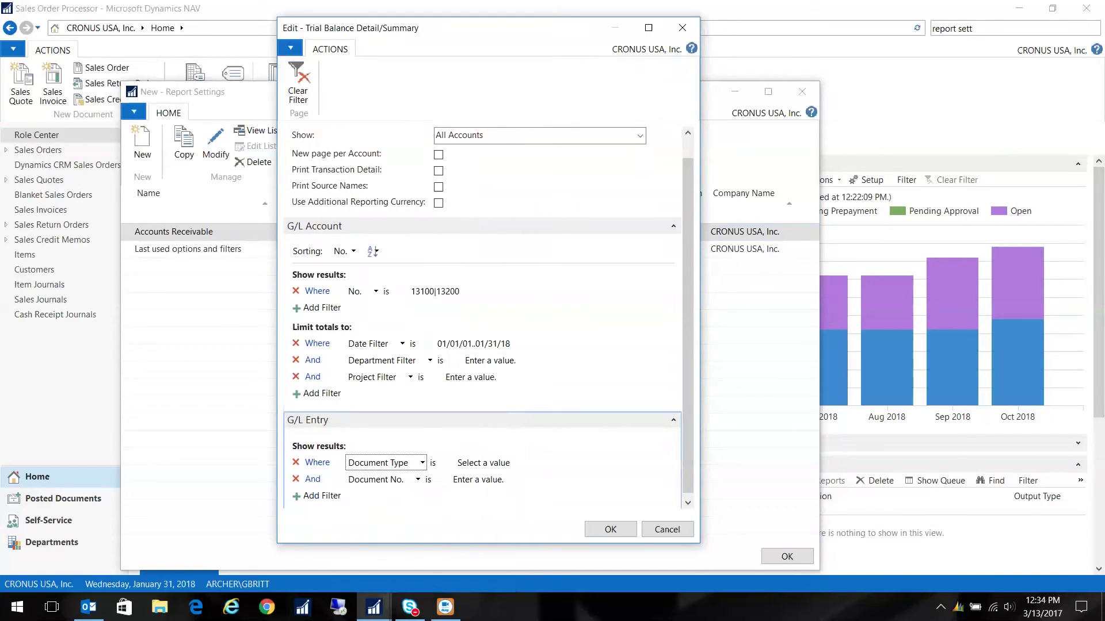
pyautogui.click(422, 463)
pyautogui.moveTo(431, 584)
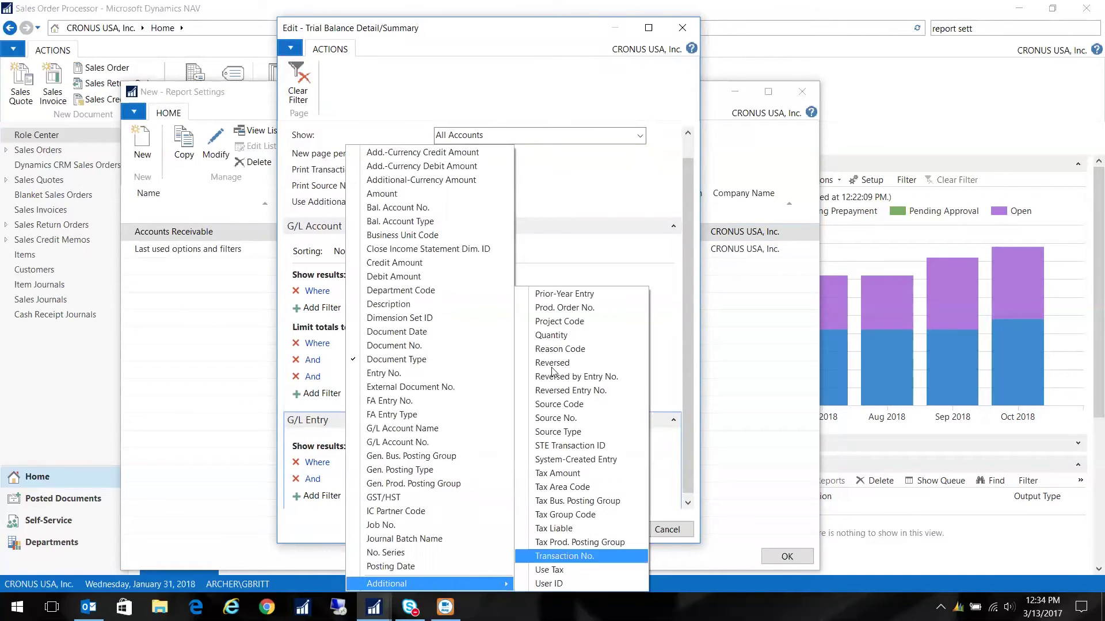
pyautogui.click(567, 404)
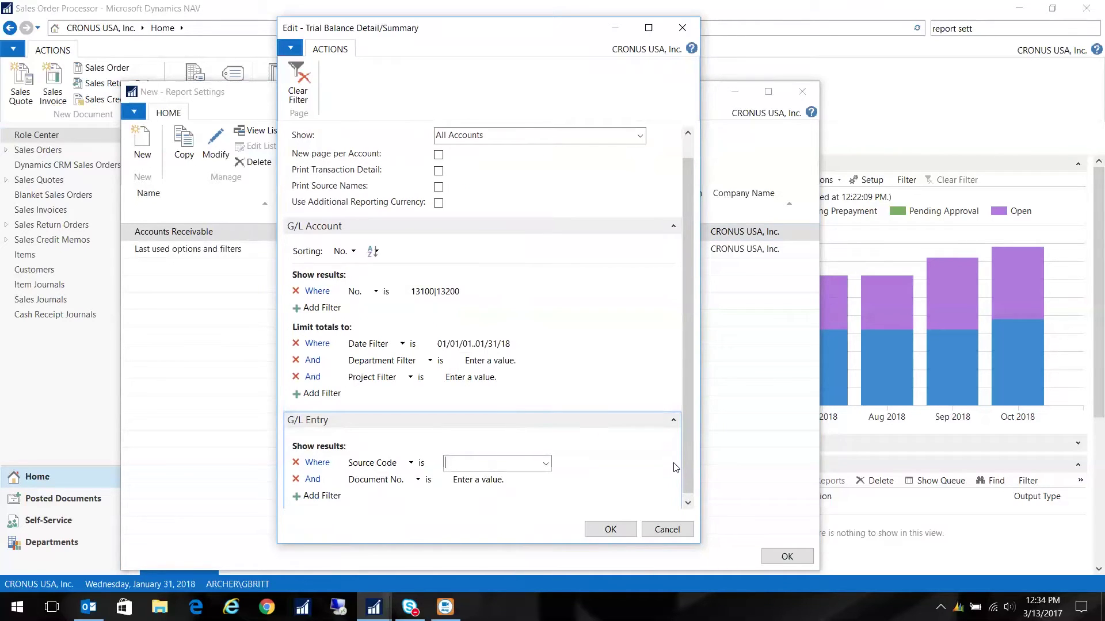
pyautogui.write('<>gn')
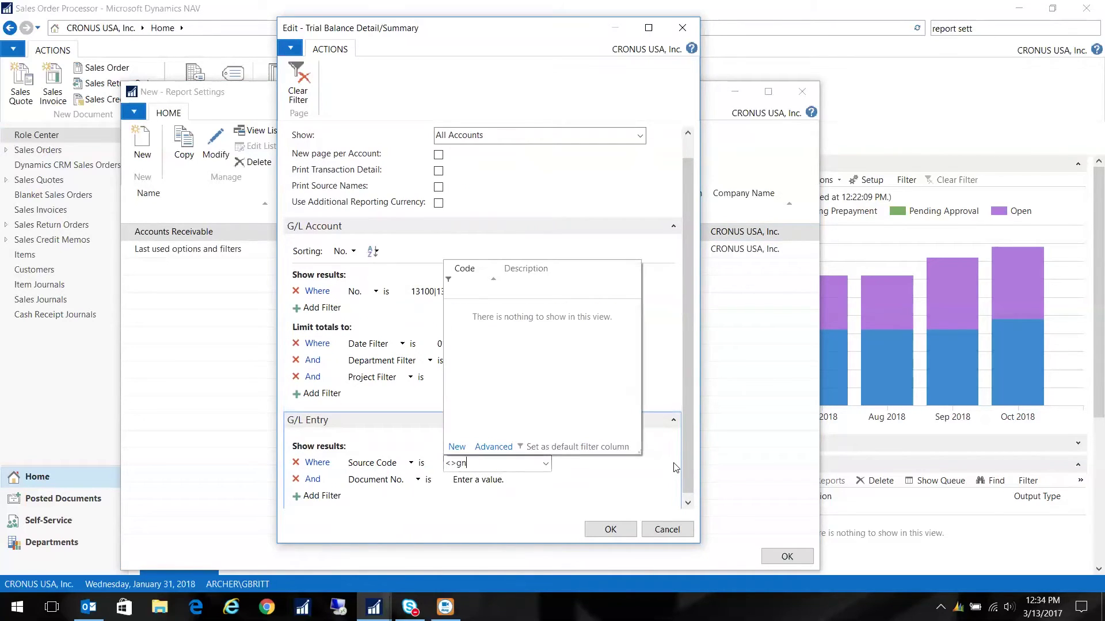
pyautogui.press('BackSpace')
pyautogui.write('en')
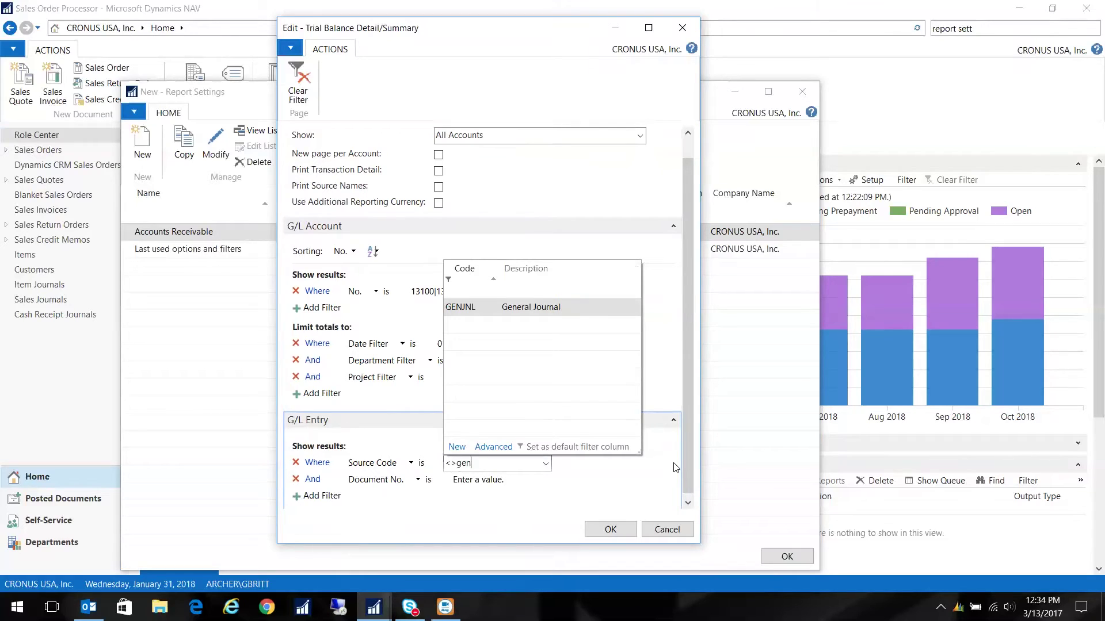
pyautogui.click(479, 309)
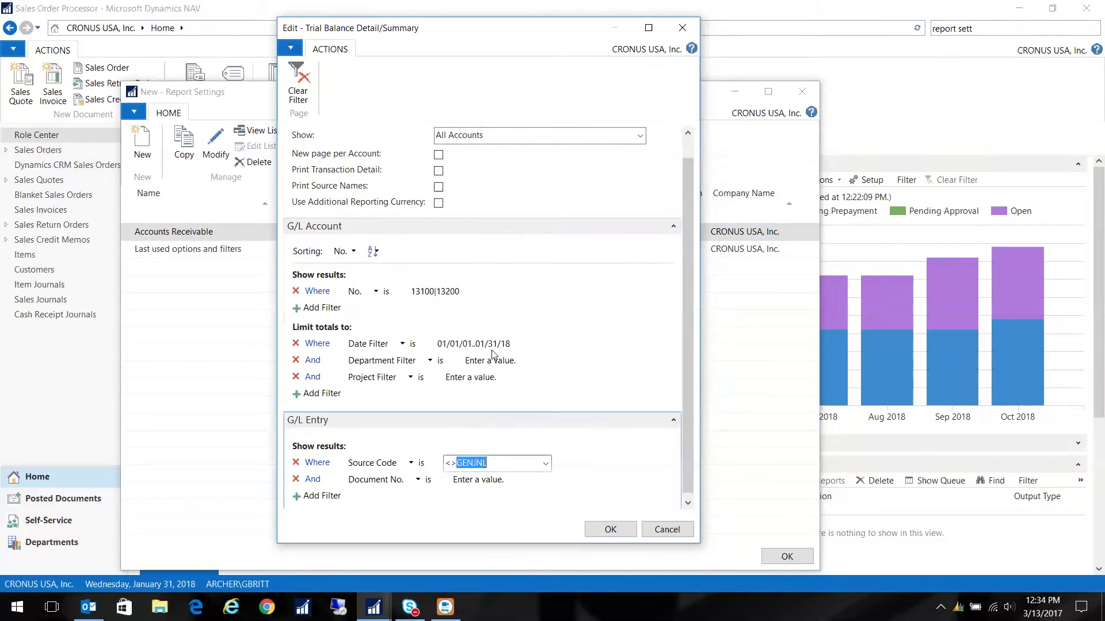
pyautogui.click(499, 462)
pyautogui.click(610, 530)
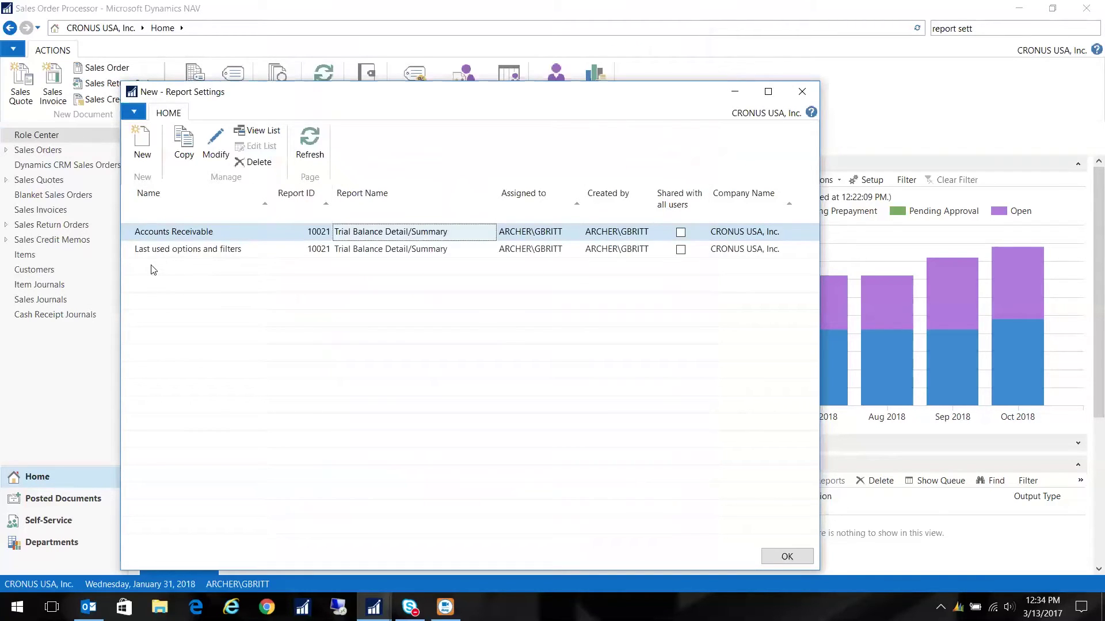
# Add a report setting row named Accounts Payable with Report ID 10021.
pyautogui.click(142, 143)
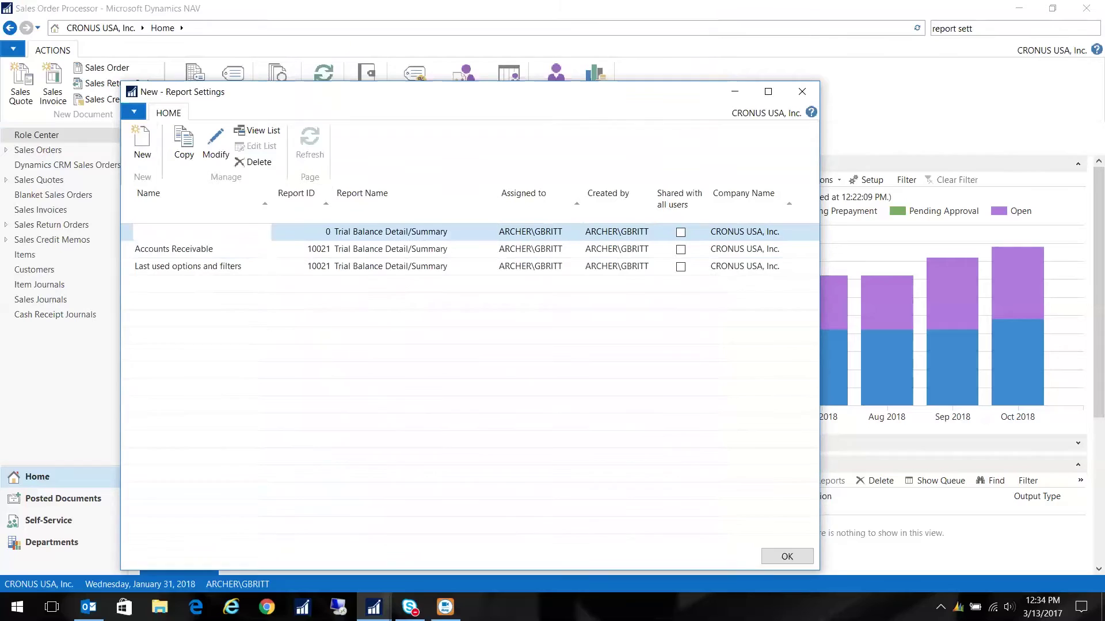
pyautogui.write('Accounts Payable')
pyautogui.press('Tab')
pyautogui.write('10021')
pyautogui.press('Tab')
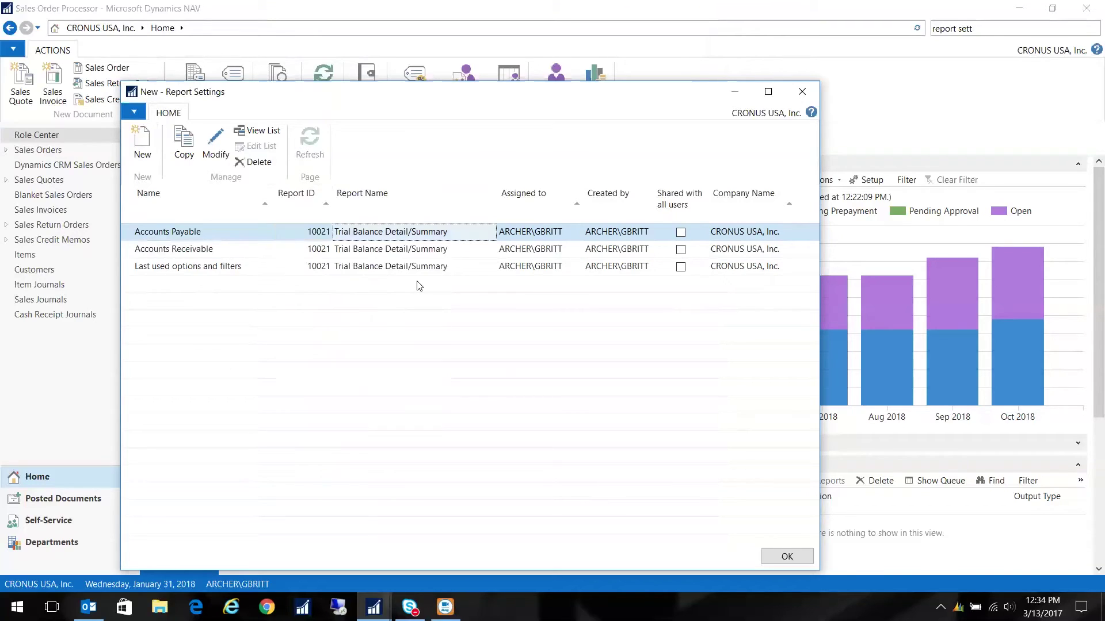
# Filter the Accounts Payable setting to accounts 22300|22400 and dates 01/01/01..01/31/18.
pyautogui.click(218, 147)
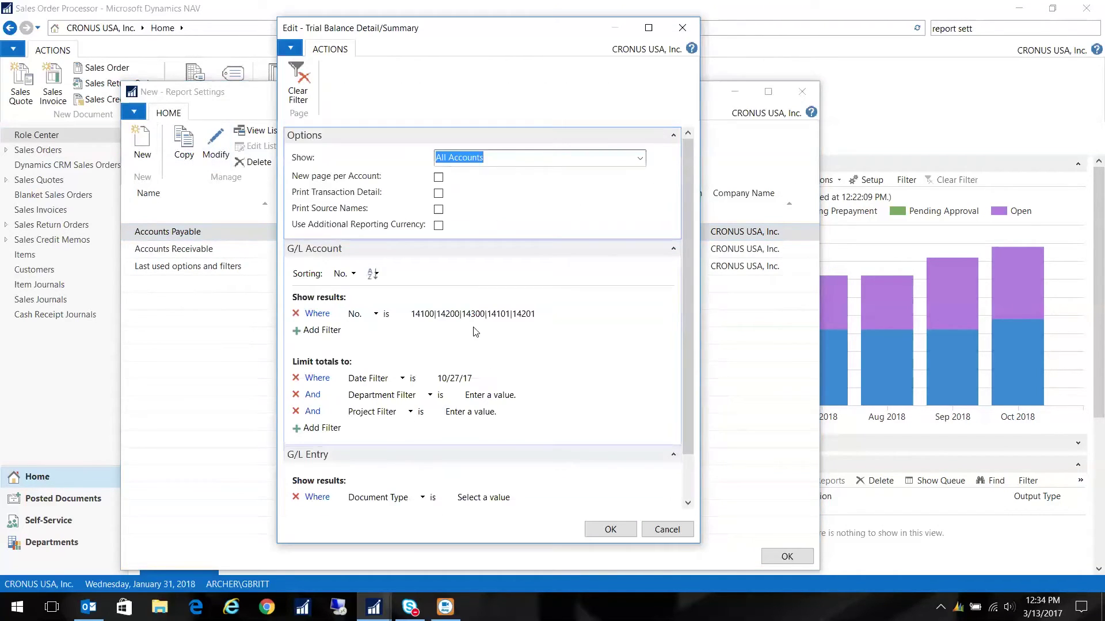
pyautogui.click(476, 314)
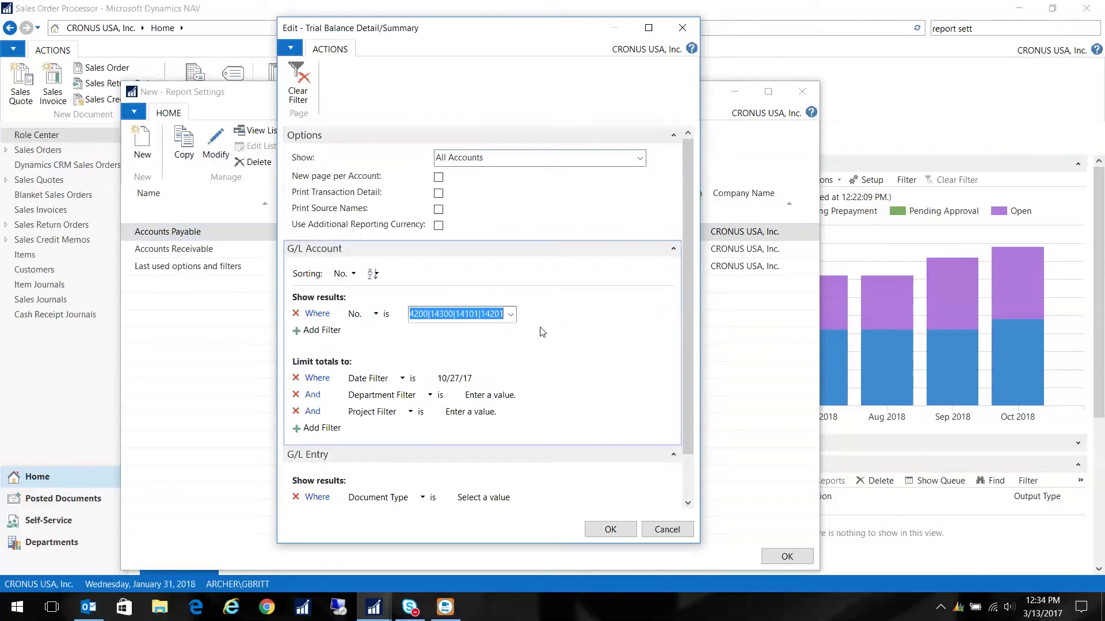
pyautogui.write('22300')
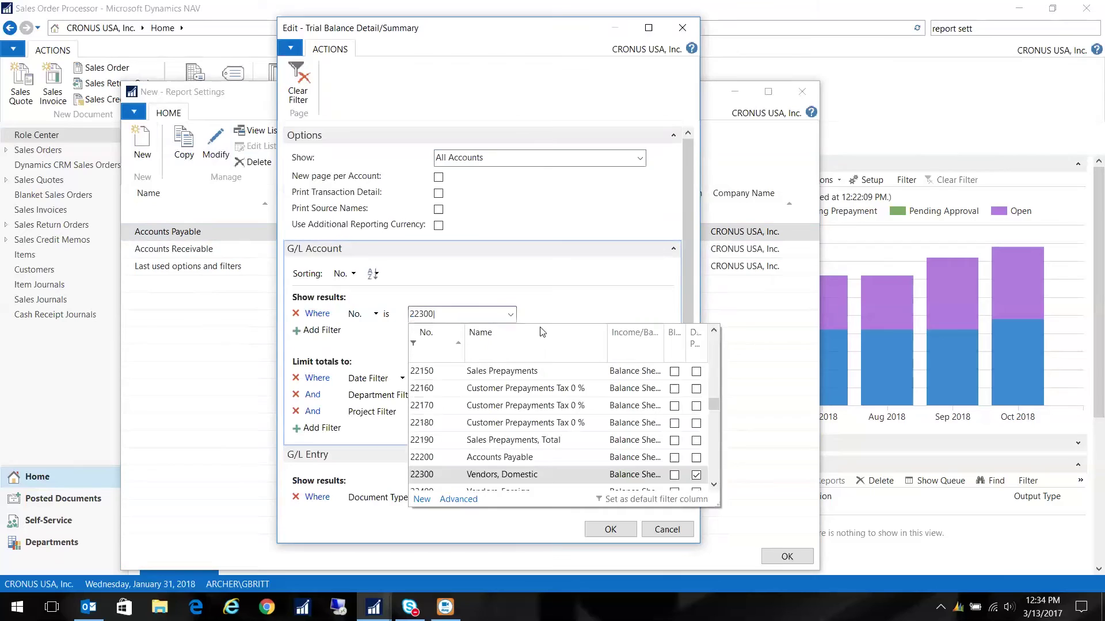
pyautogui.write('|22400')
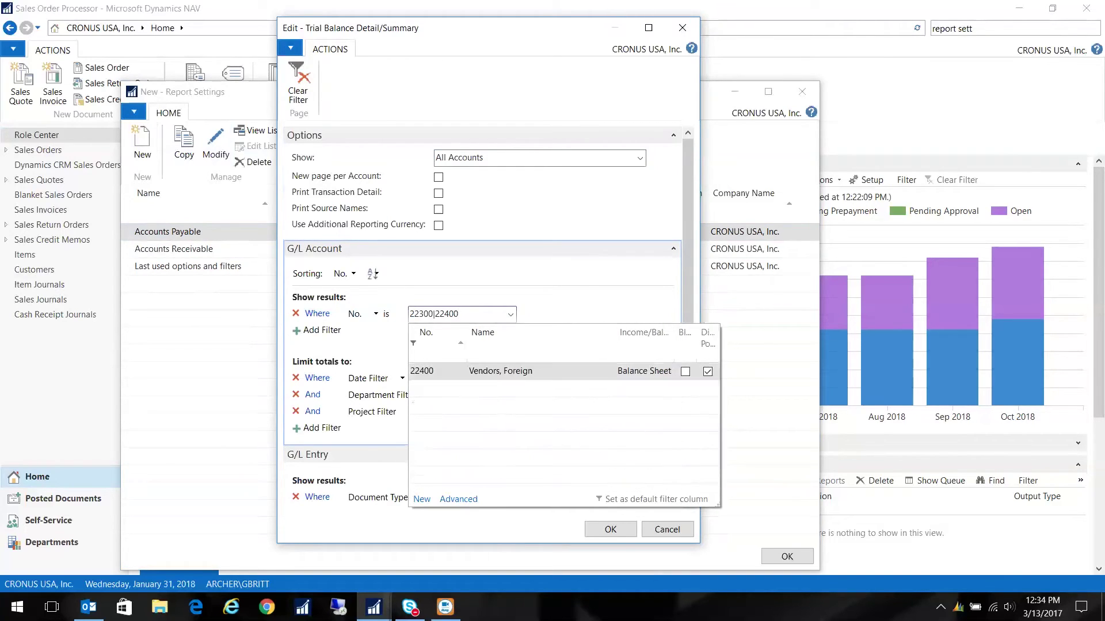
pyautogui.press('Return')
pyautogui.press('Tab')
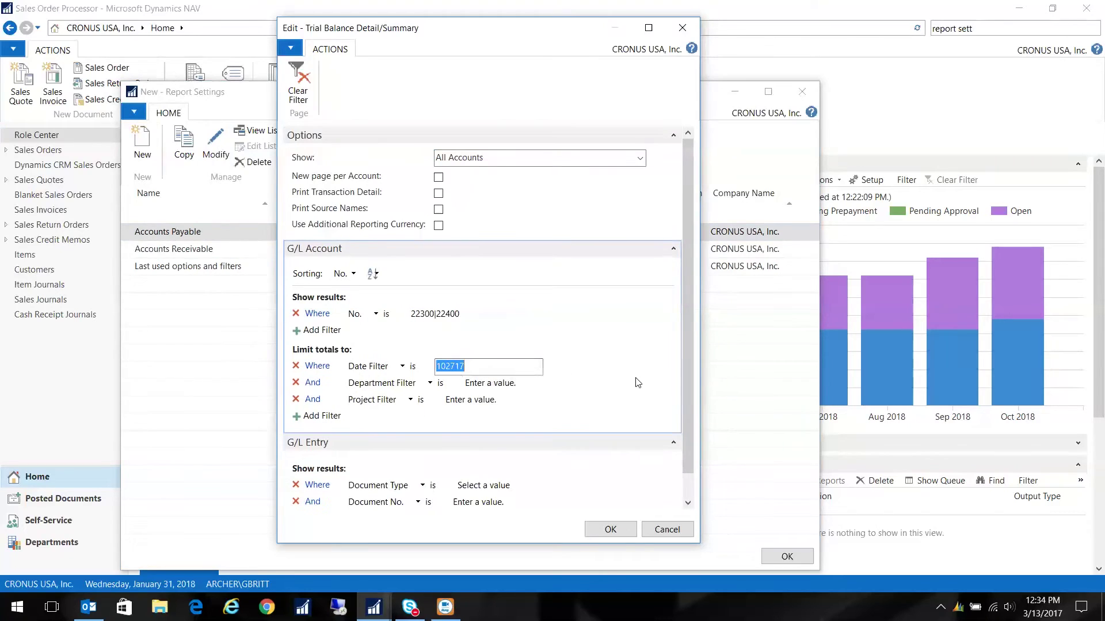
pyautogui.write('01')
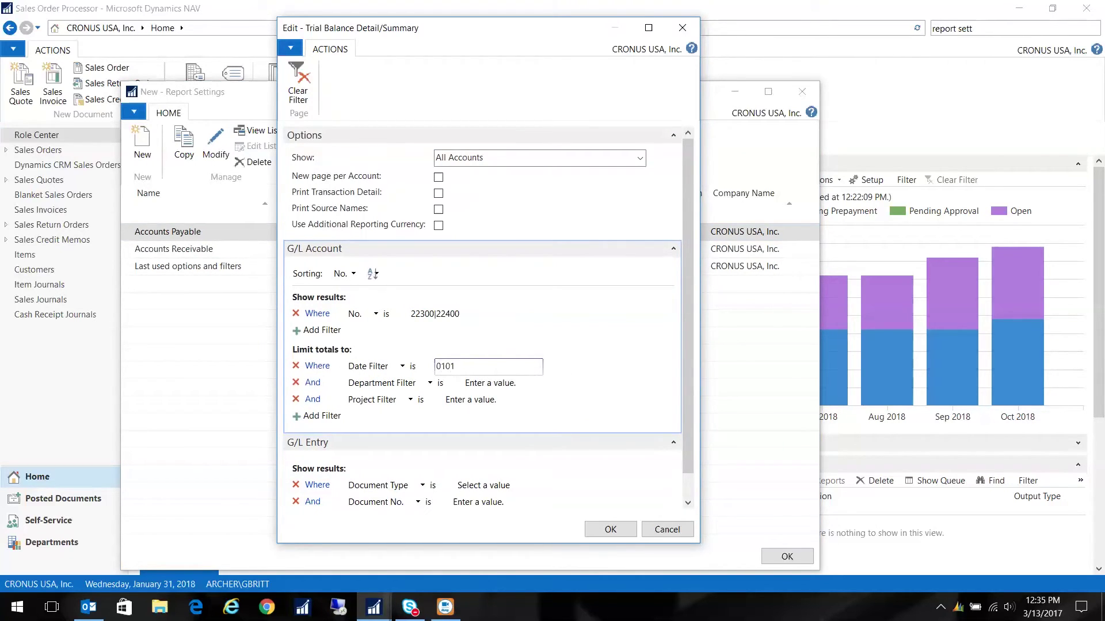
pyautogui.write('/01/01')
pyautogui.write('..')
pyautogui.write('01/31/18')
# Add a Source Code <>GENJNL filter on G/L entries and save the Accounts Payable options.
pyautogui.press('Tab')
pyautogui.click(423, 485)
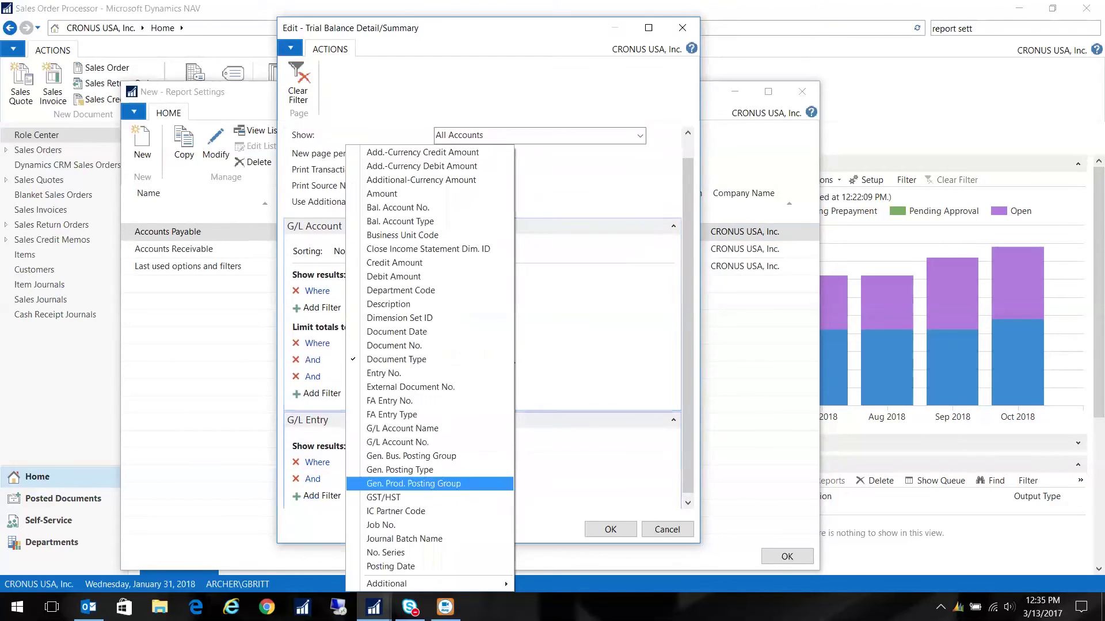
pyautogui.moveTo(438, 583)
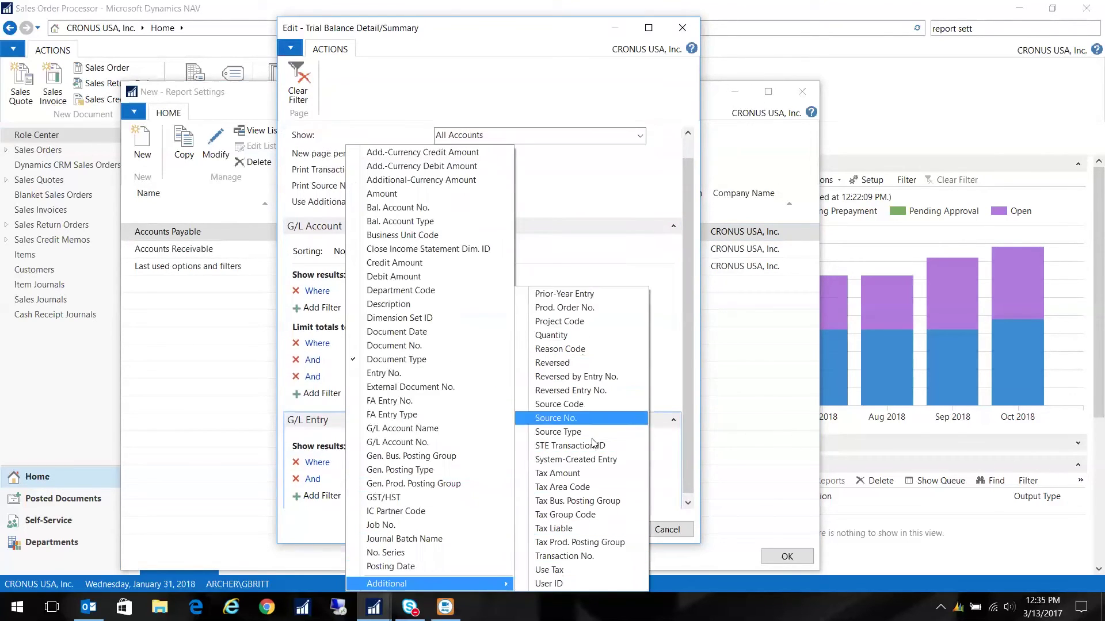
pyautogui.click(576, 405)
pyautogui.click(476, 463)
pyautogui.write('<>')
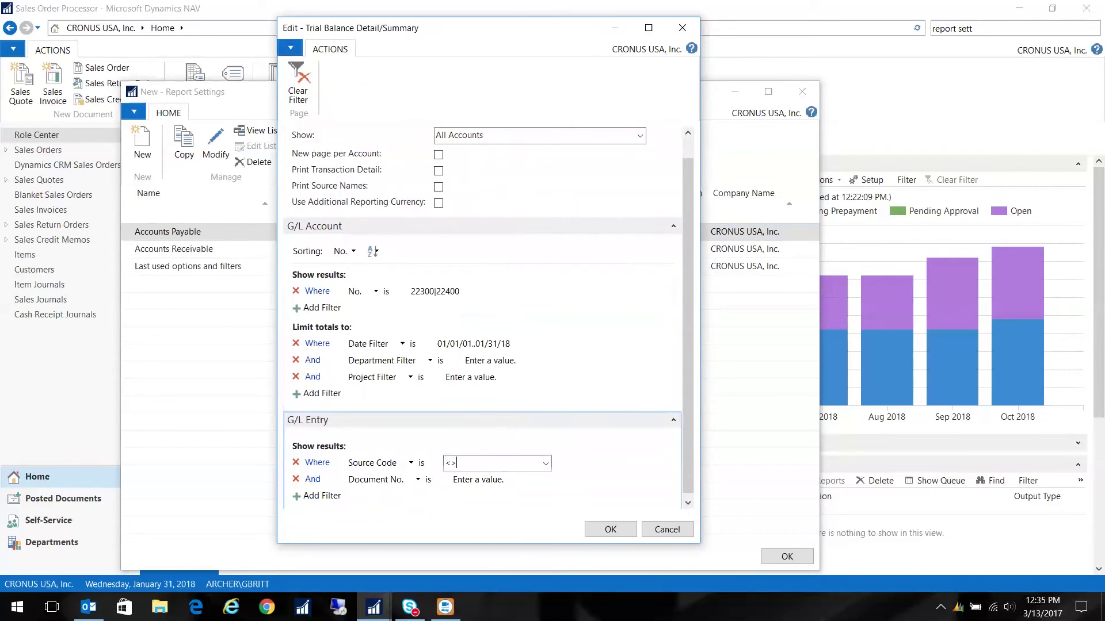
pyautogui.write('gen')
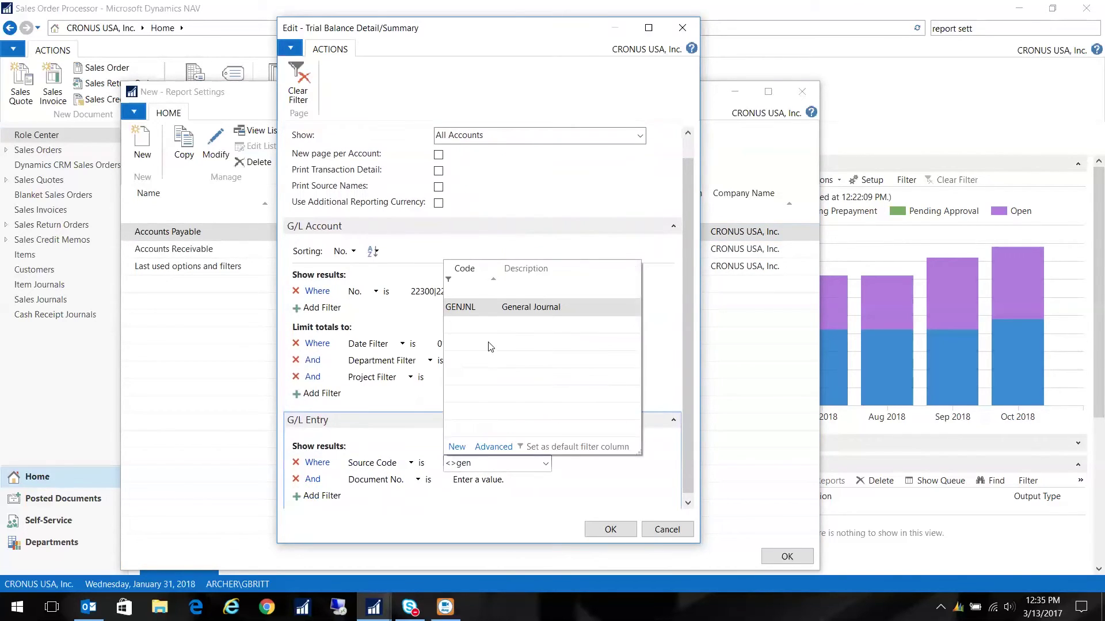
pyautogui.click(610, 530)
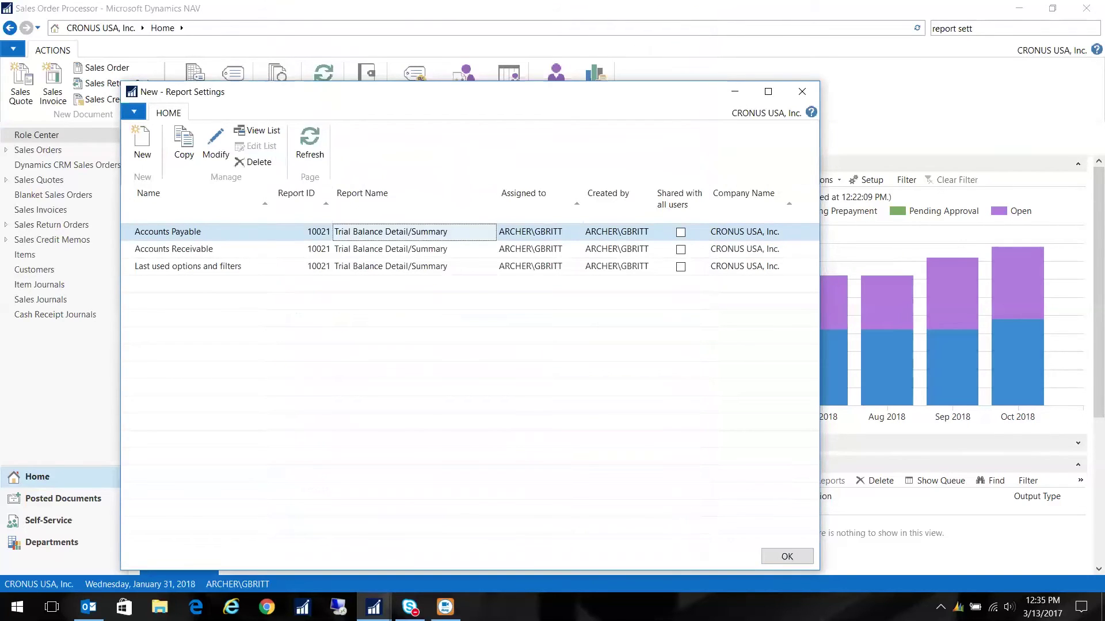
# Reopen Trial Balance Detail/Summary and show its Accounts Payable and Accounts Receivable saved settings.
pyautogui.click(787, 557)
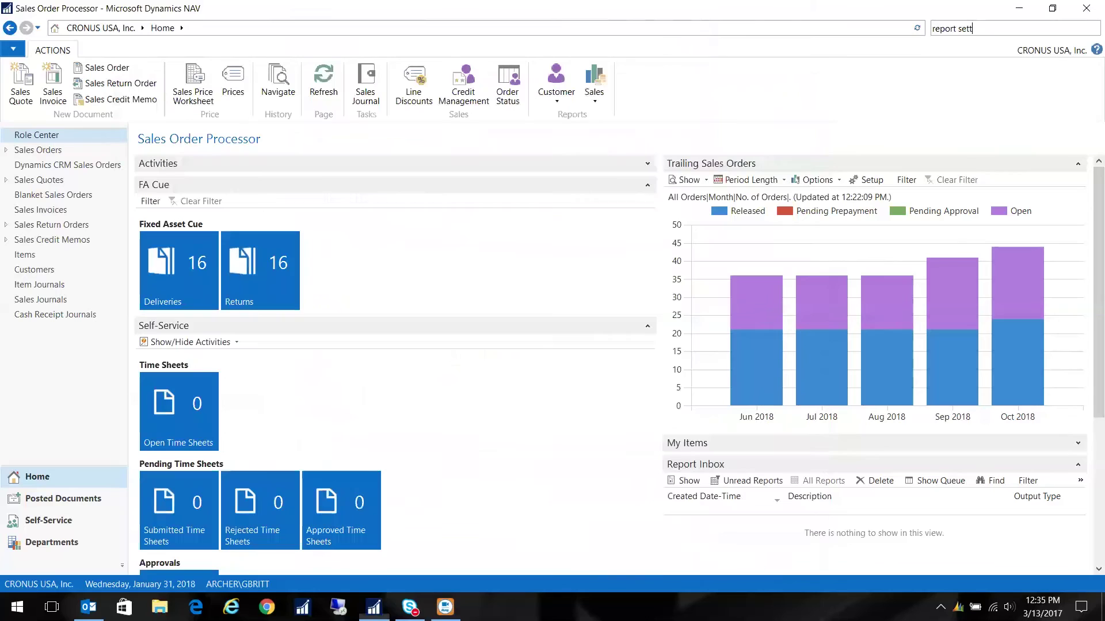
pyautogui.hotkey('ctrl', 'F3')
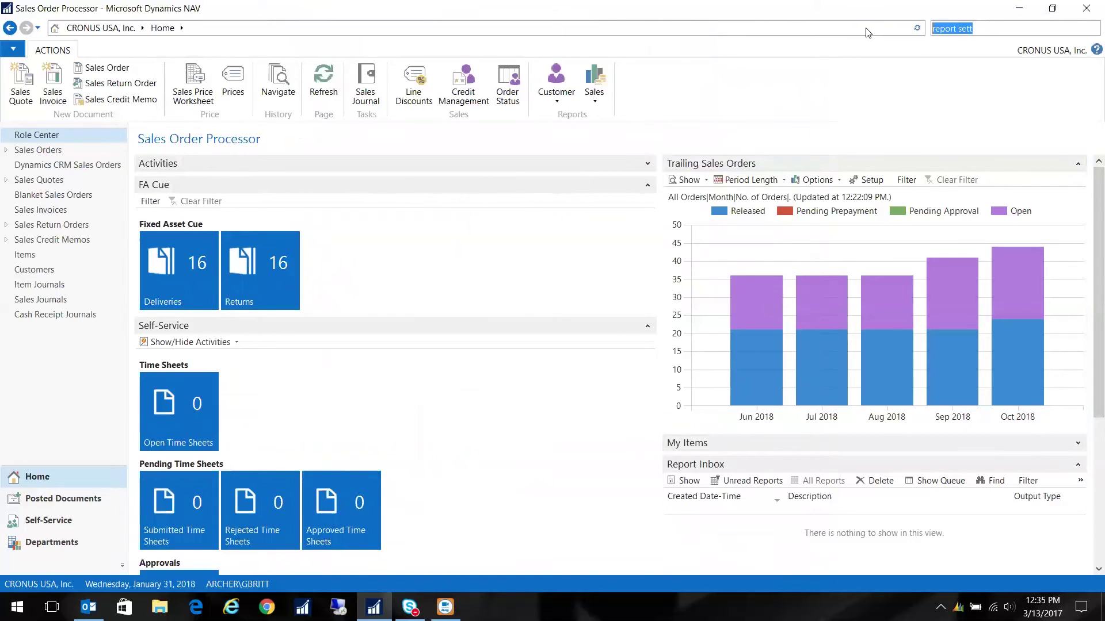
pyautogui.write('trial')
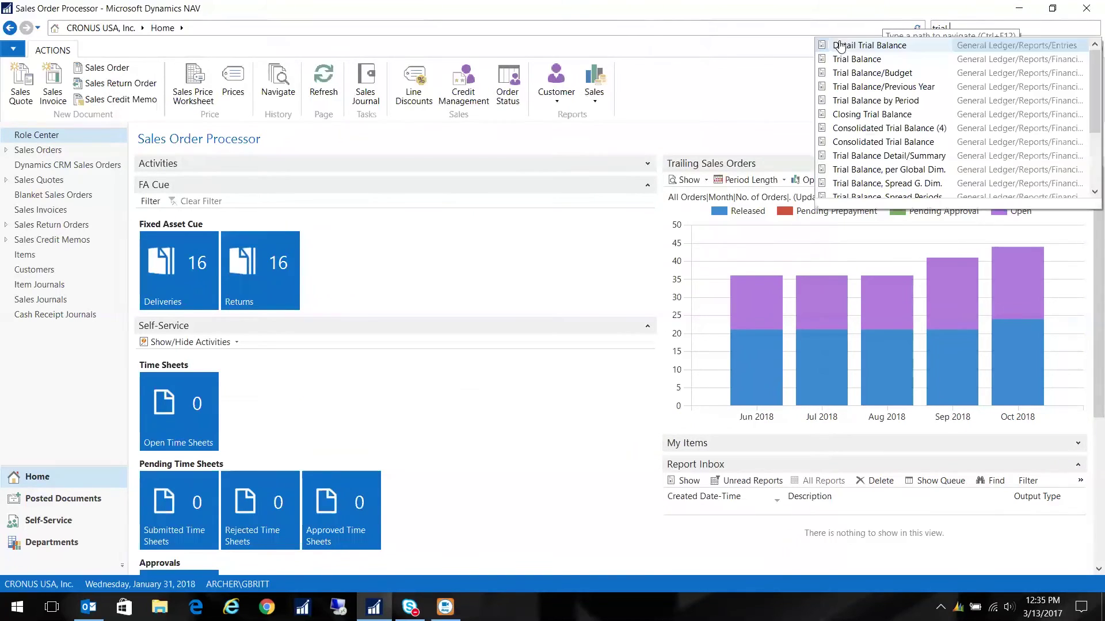
pyautogui.click(889, 156)
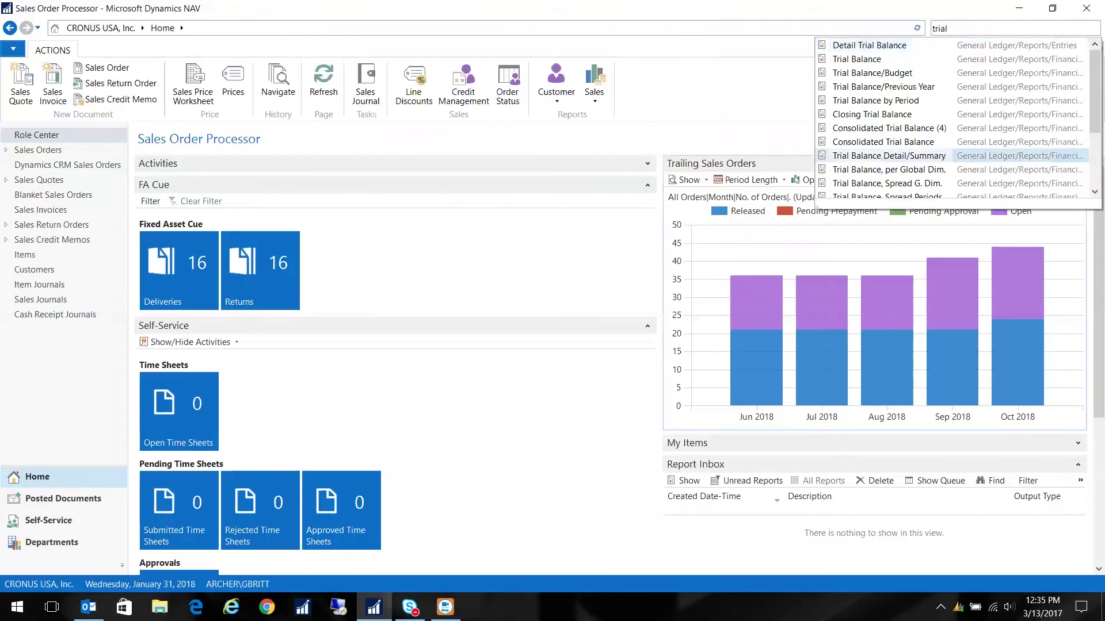
pyautogui.click(669, 158)
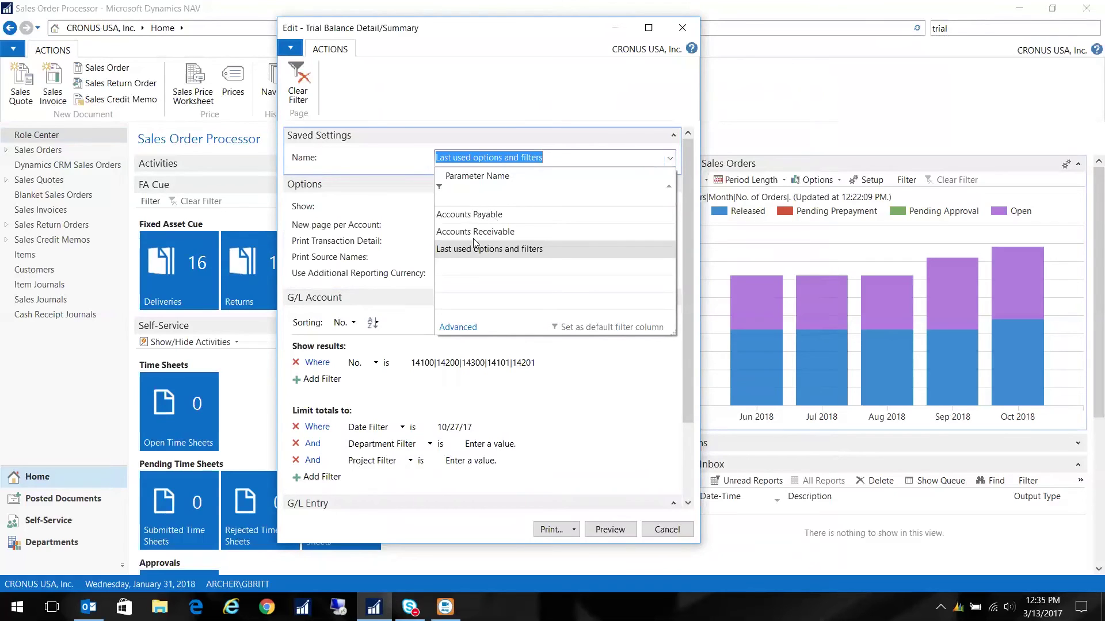
# Load the Accounts Payable settings and preview the trial balance for accounts 22300 and 22400.
pyautogui.click(466, 214)
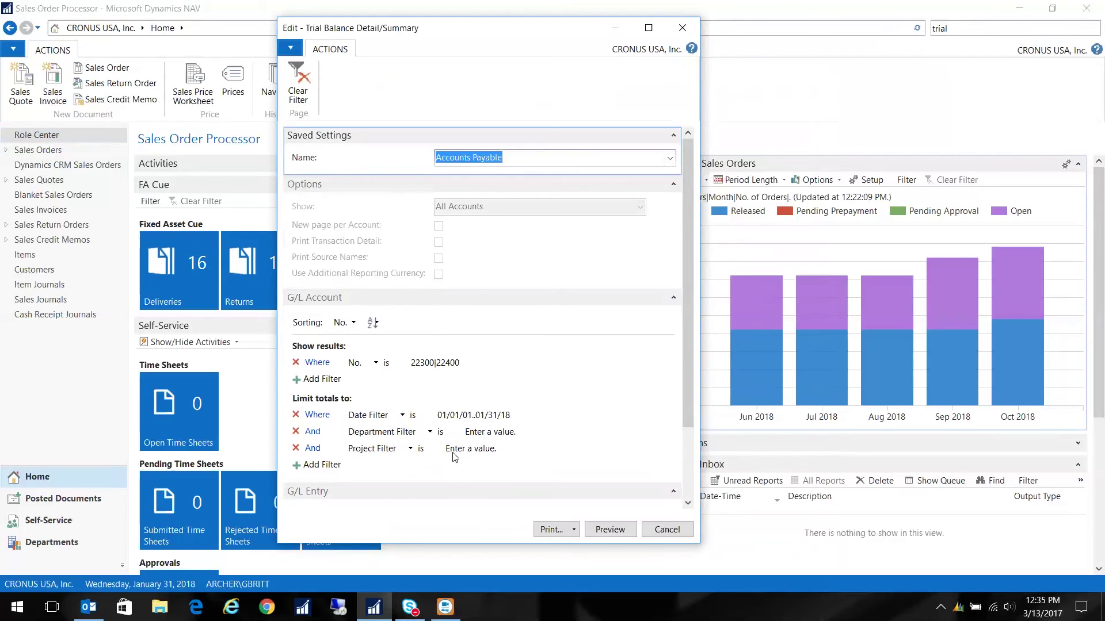
pyautogui.moveTo(688, 412); pyautogui.dragTo(689, 468)
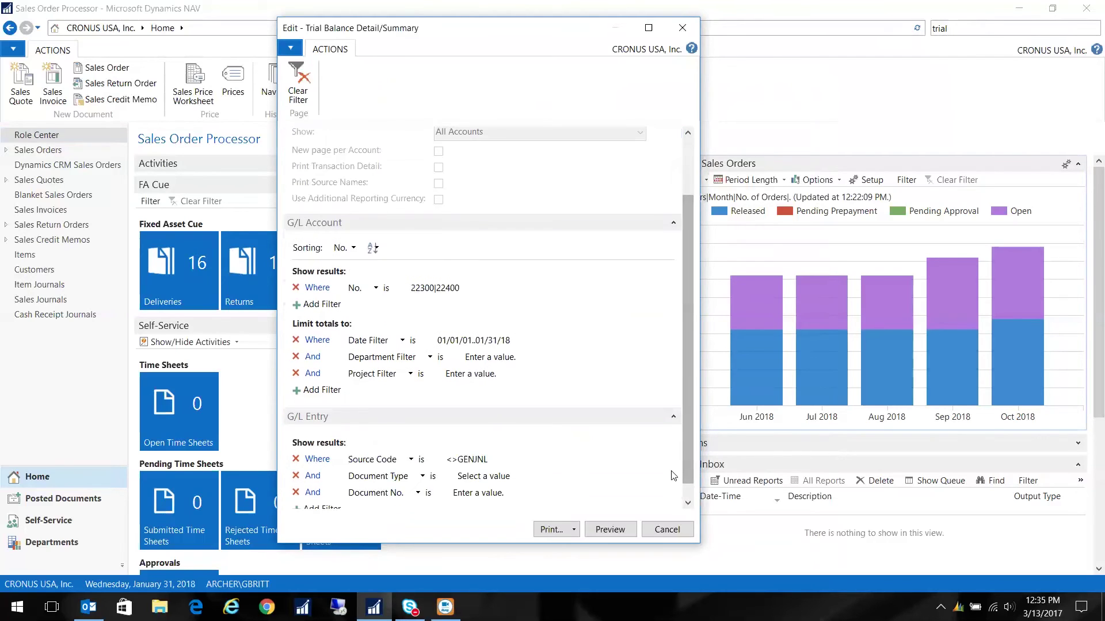
pyautogui.click(610, 529)
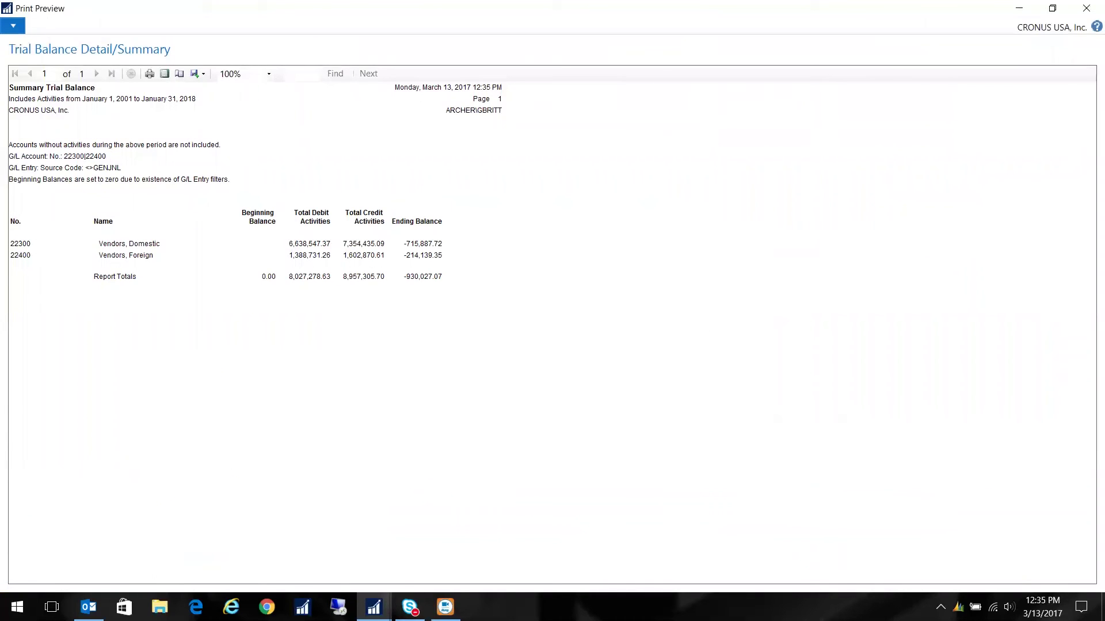
pyautogui.click(1087, 8)
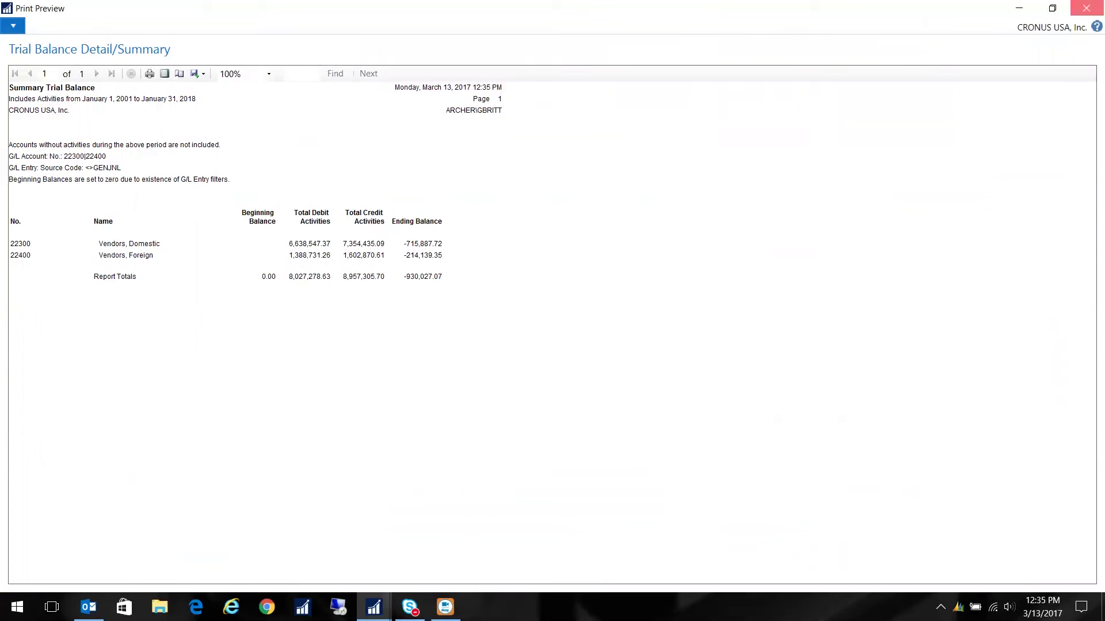